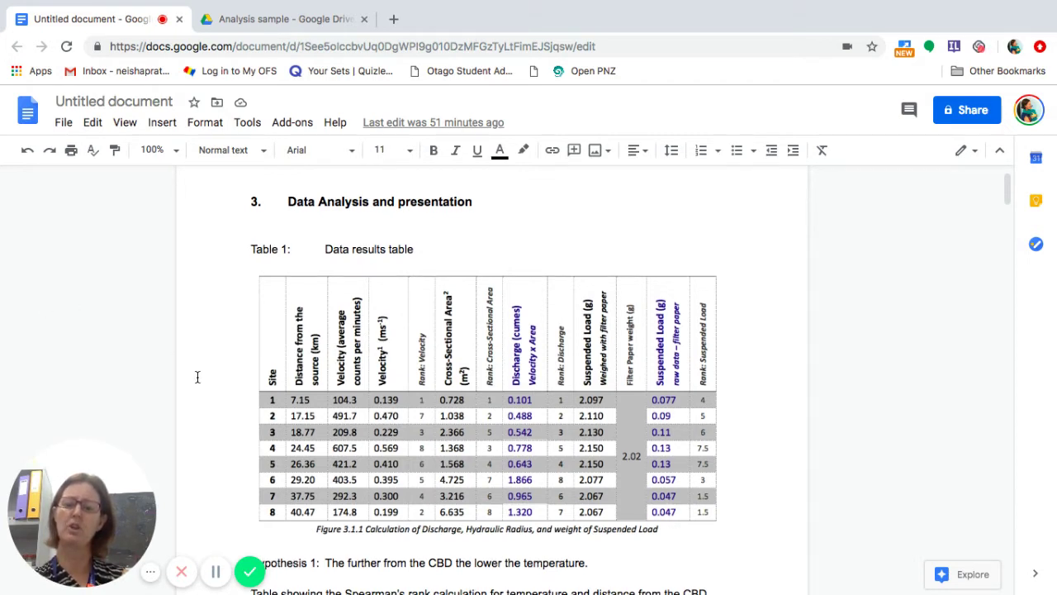
Step: Make the -0.905 correlation coefficient bold
scroll(198, 376, down, 1)
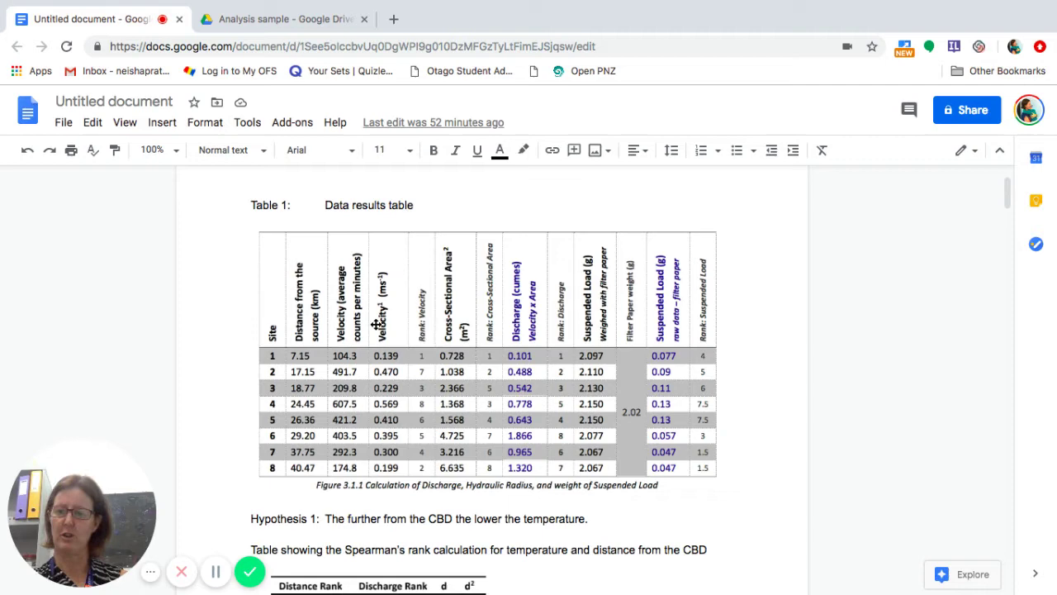
scroll(209, 400, down, 5)
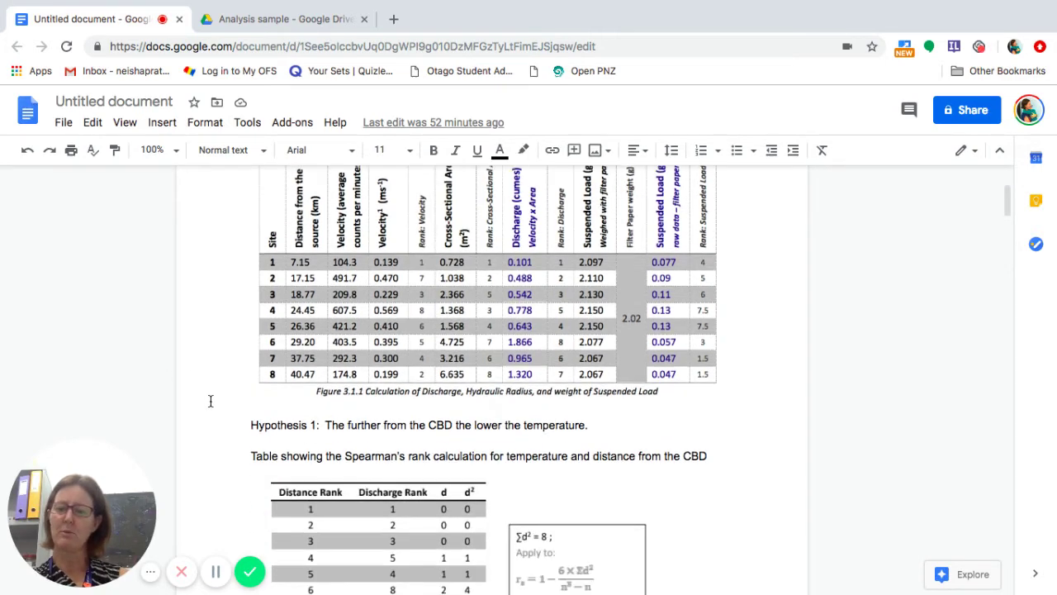
scroll(210, 401, down, 2)
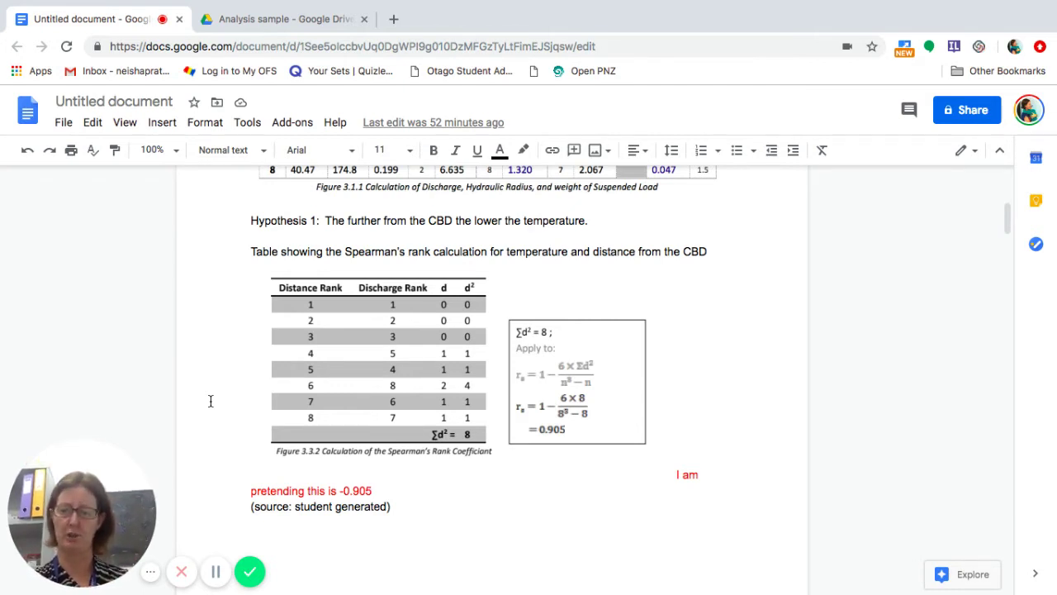
scroll(211, 401, down, 1)
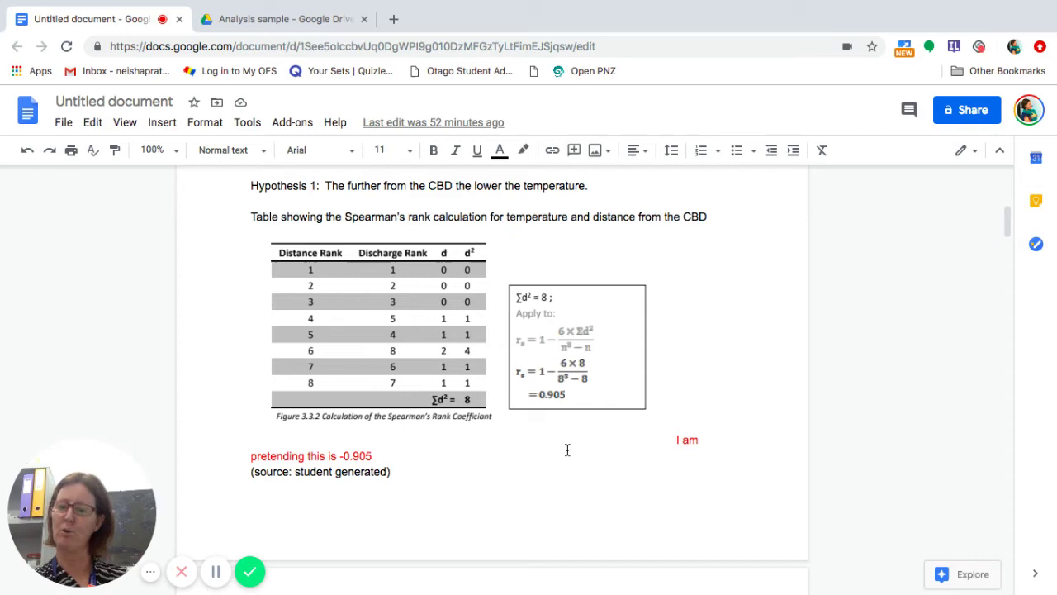
scroll(568, 449, down, 3)
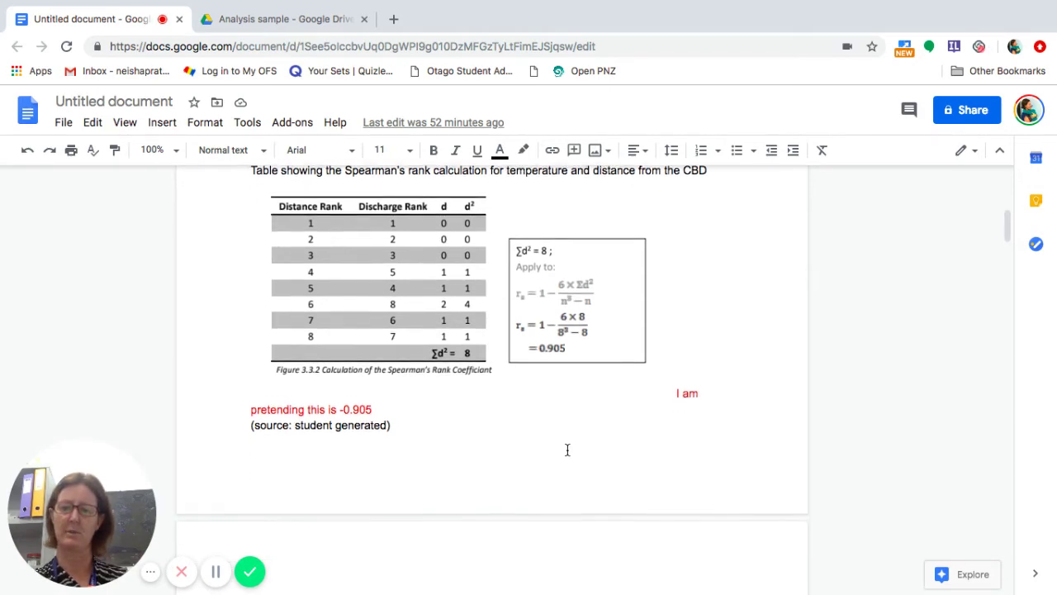
scroll(568, 449, down, 3)
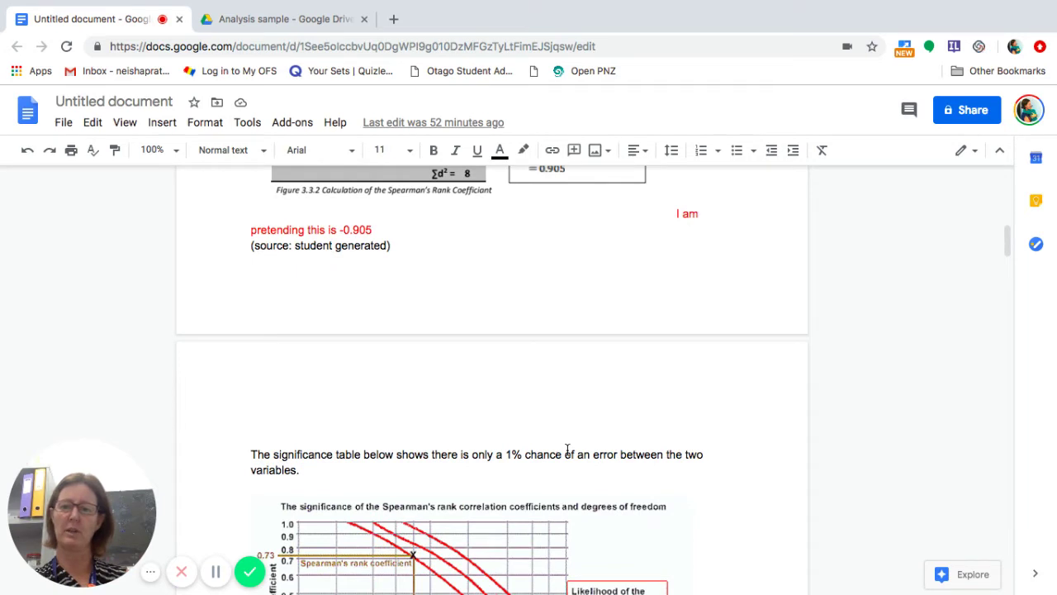
scroll(567, 449, up, 3)
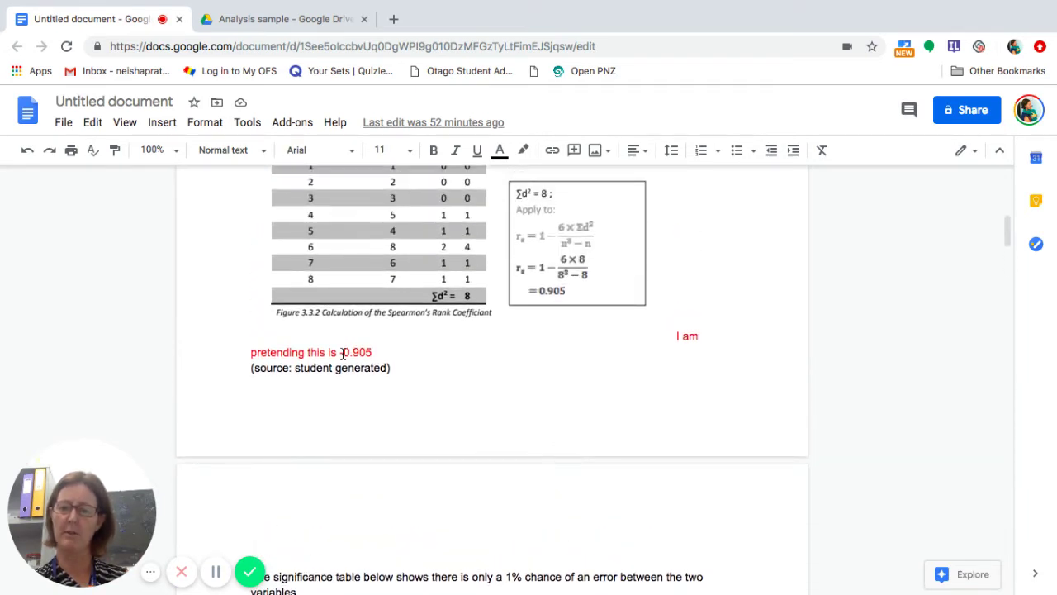
drag(339, 352, 373, 352)
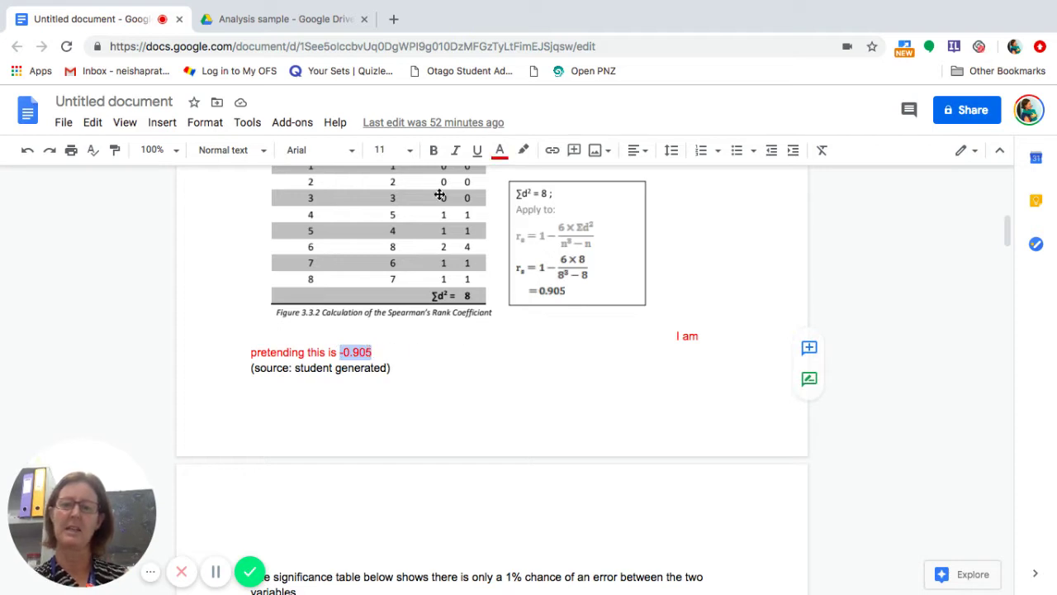
click(435, 150)
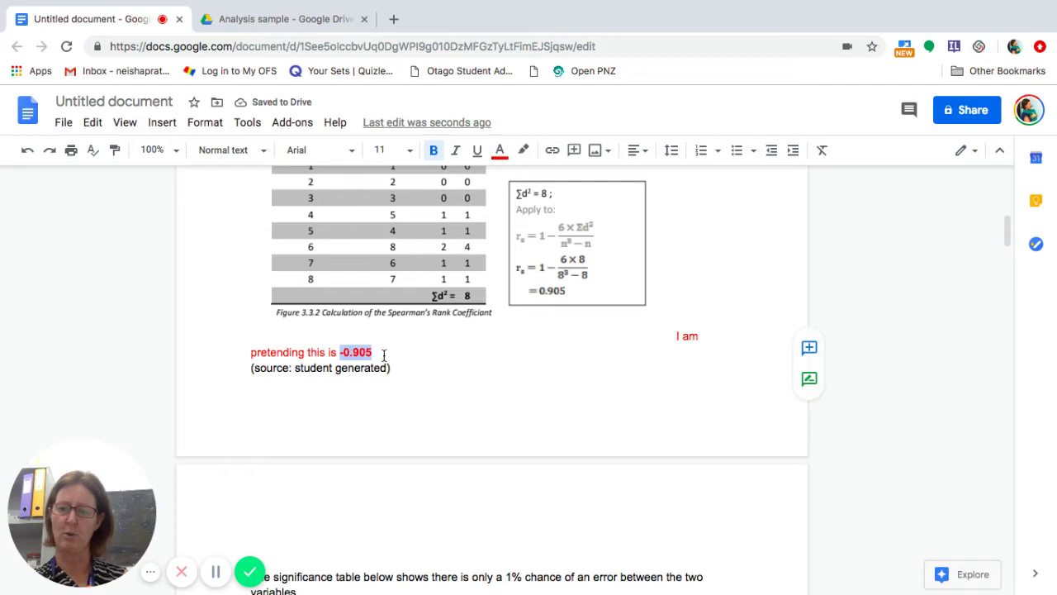
Step: Bold the phrase 'significance table' in the following paragraph
scroll(531, 369, down, 5)
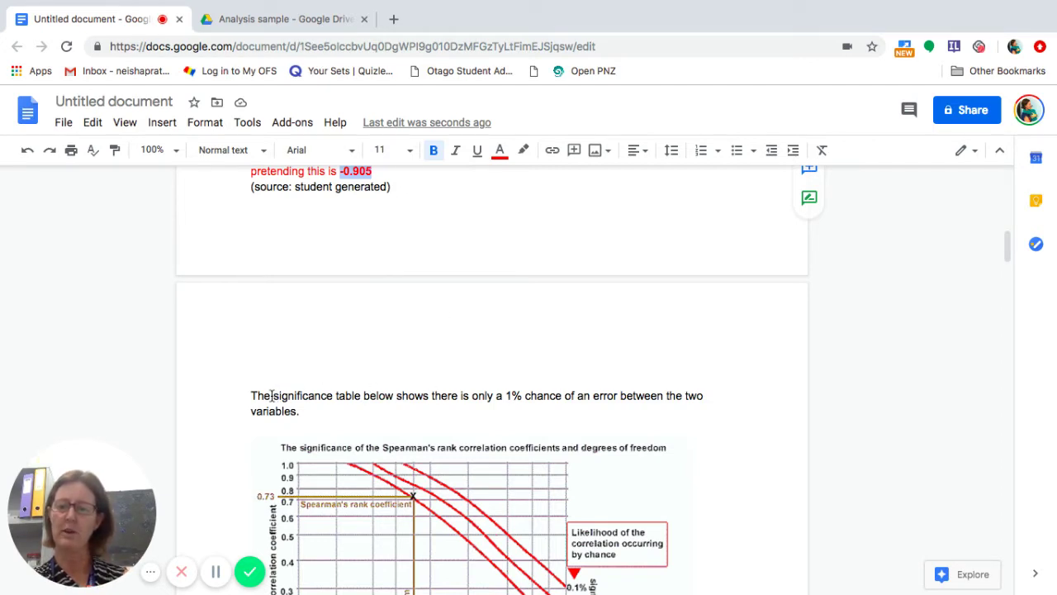
drag(272, 396, 361, 395)
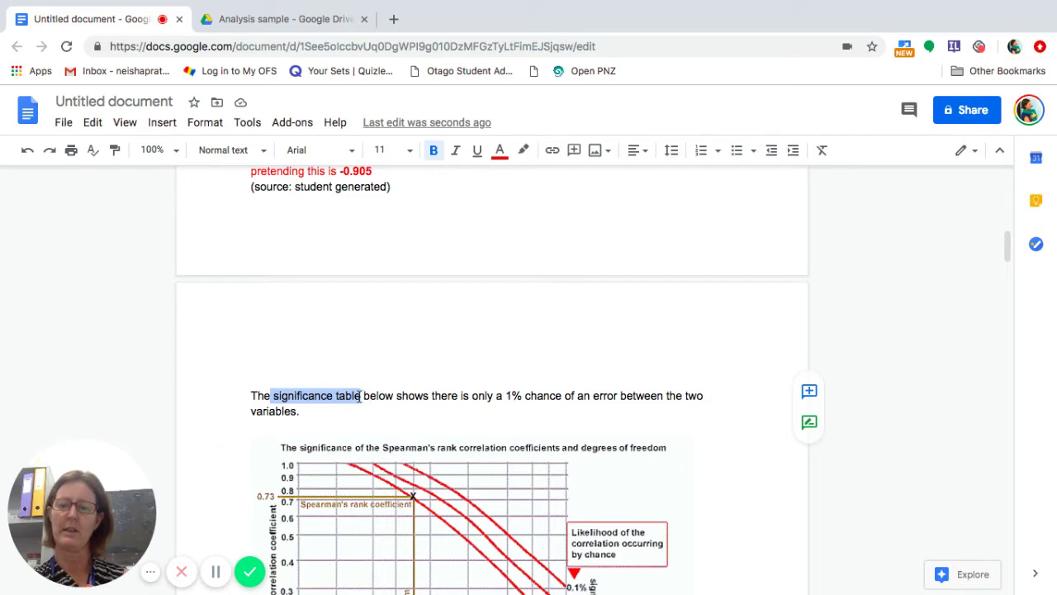
click(434, 151)
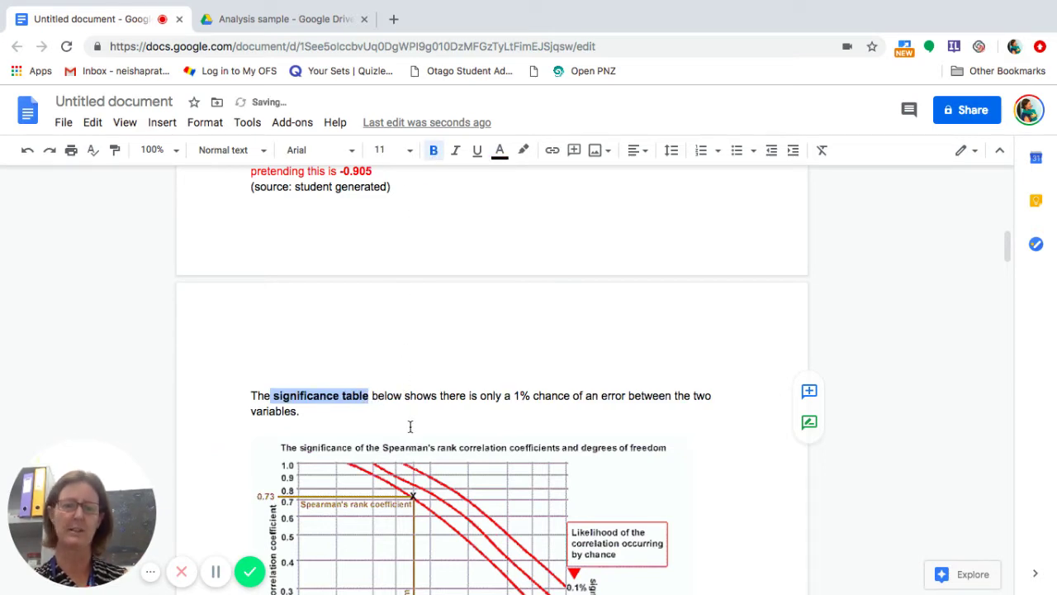
scroll(410, 426, down, 5)
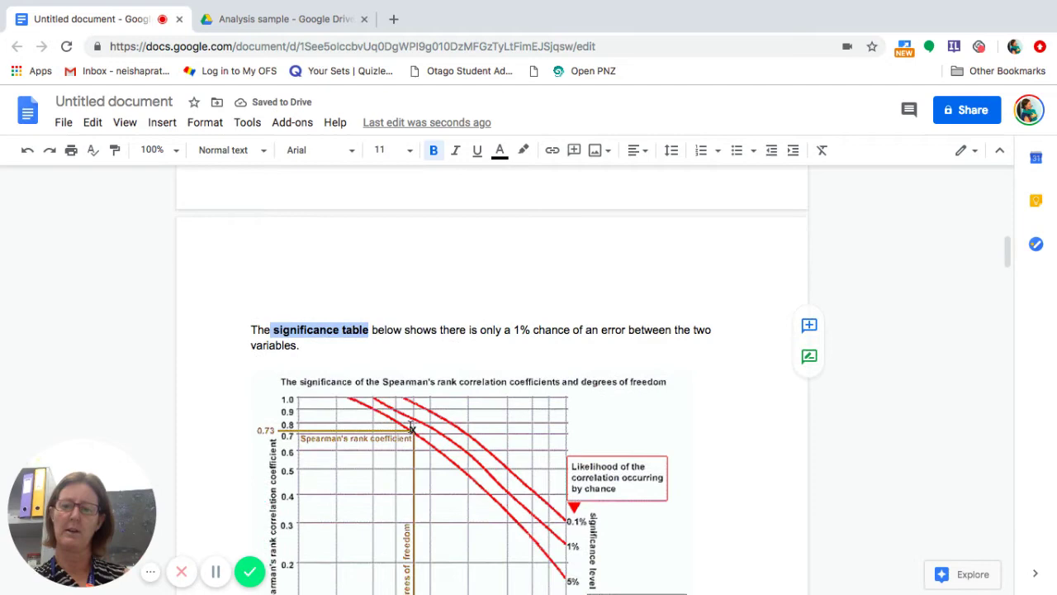
scroll(409, 426, down, 2)
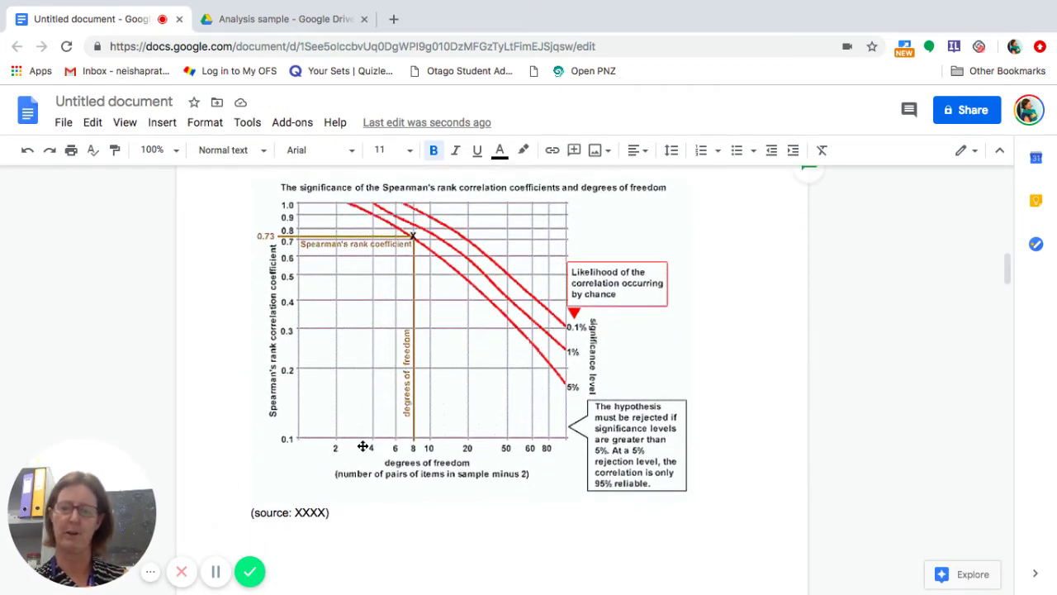
scroll(363, 446, up, 10)
scroll(362, 446, up, 1)
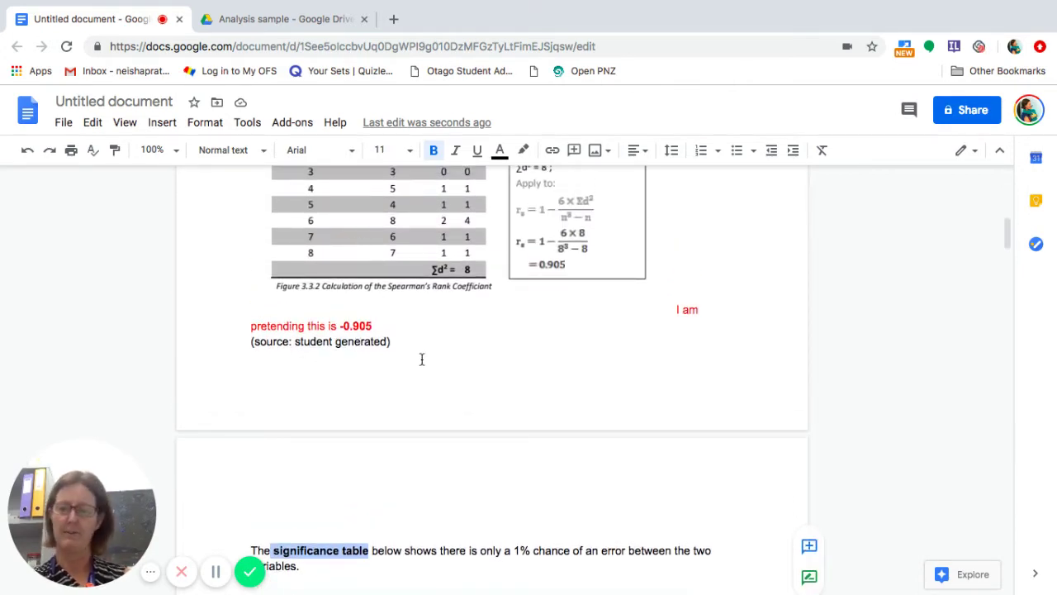
scroll(421, 360, down, 6)
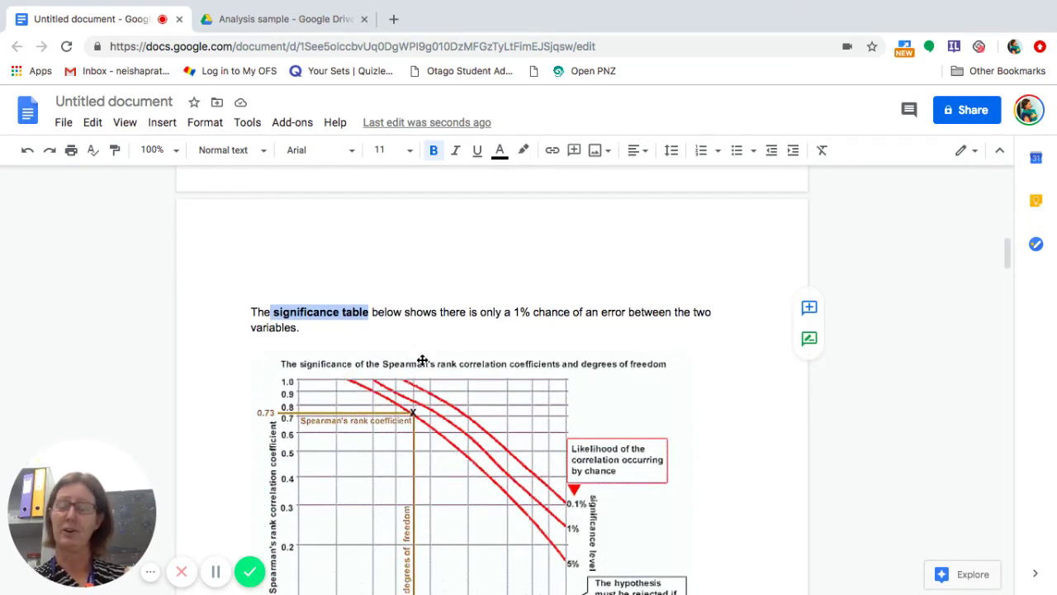
scroll(422, 360, down, 6)
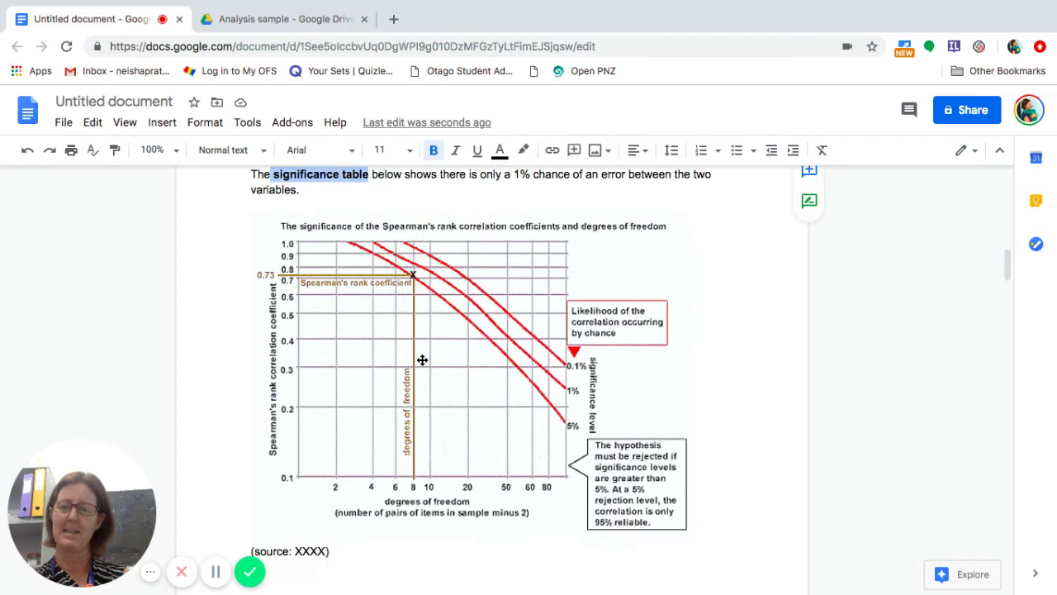
scroll(422, 360, down, 4)
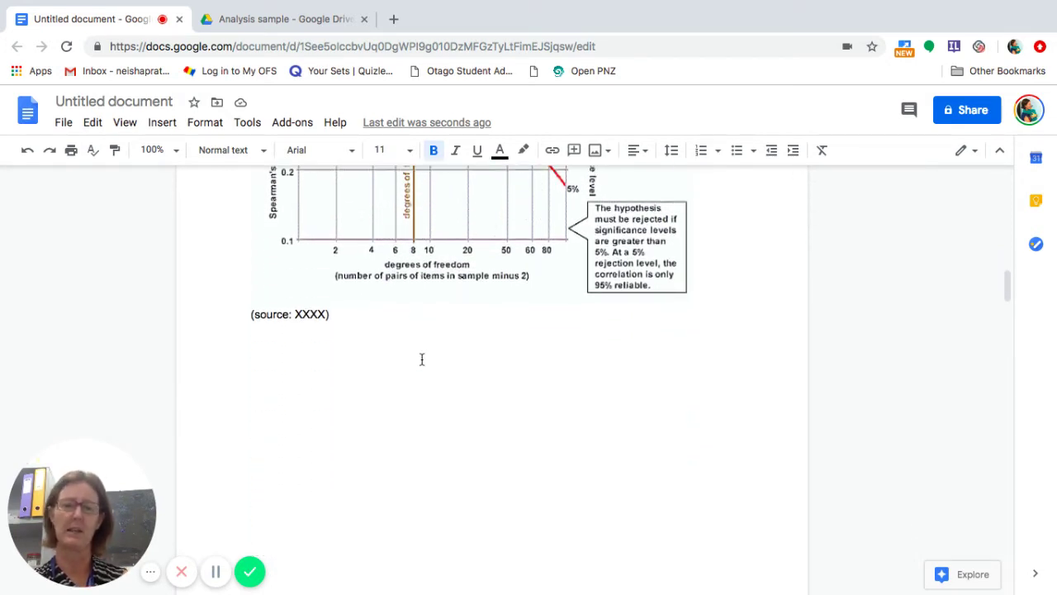
scroll(421, 360, down, 10)
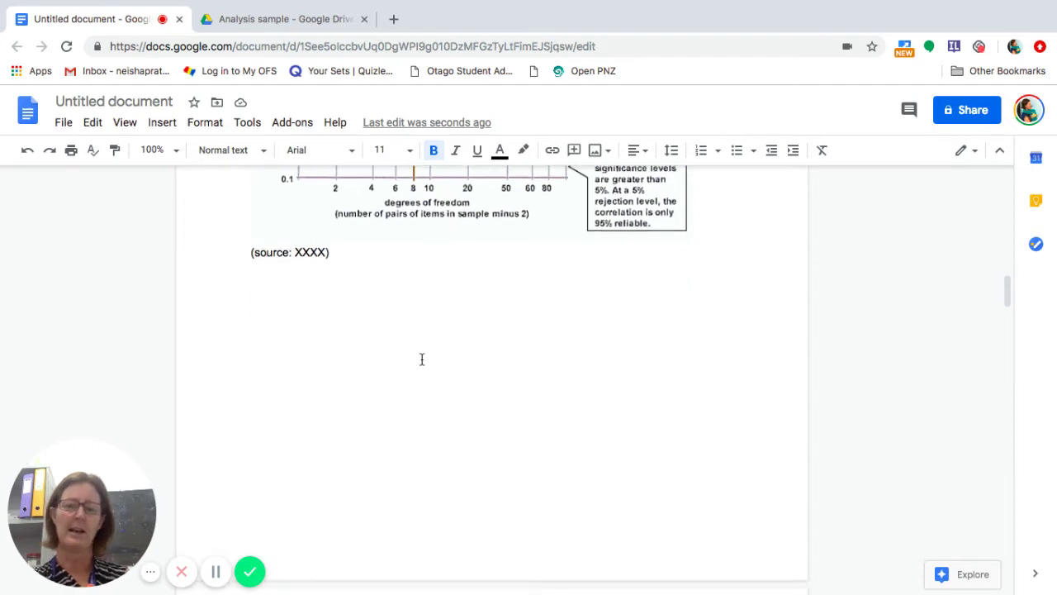
Step: Scroll past the significance graph and Figure 3.1 to the Distance from Source vs. Discharge scatter graph
scroll(422, 364, down, 7)
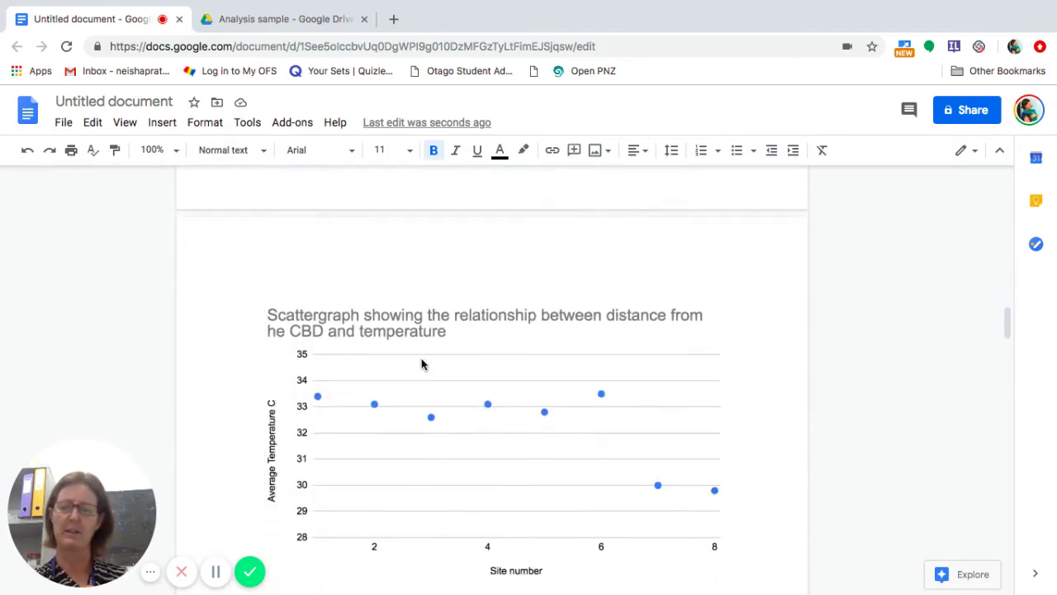
scroll(422, 360, down, 1)
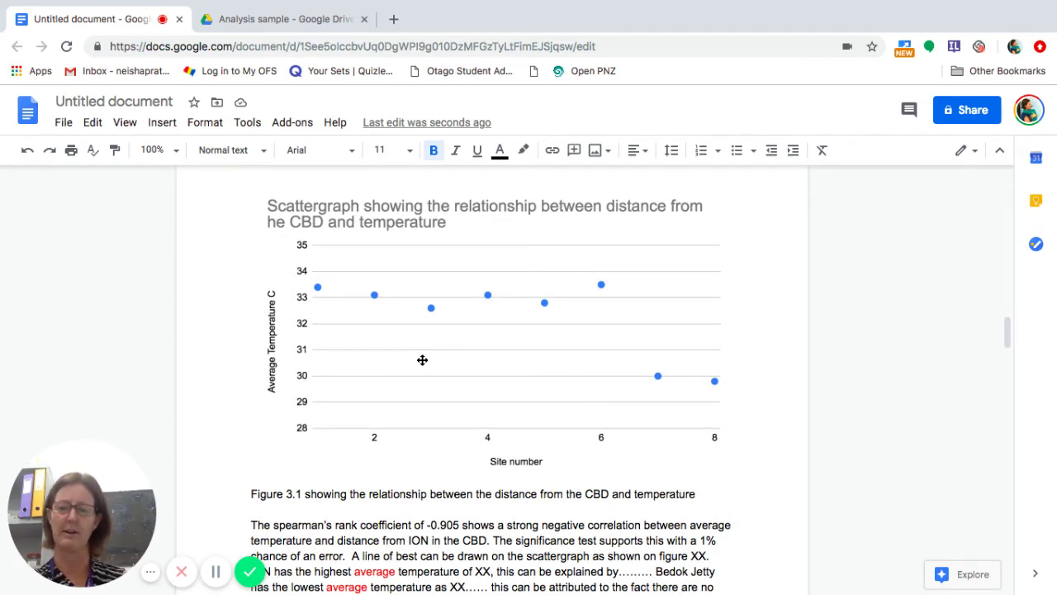
scroll(422, 360, up, 12)
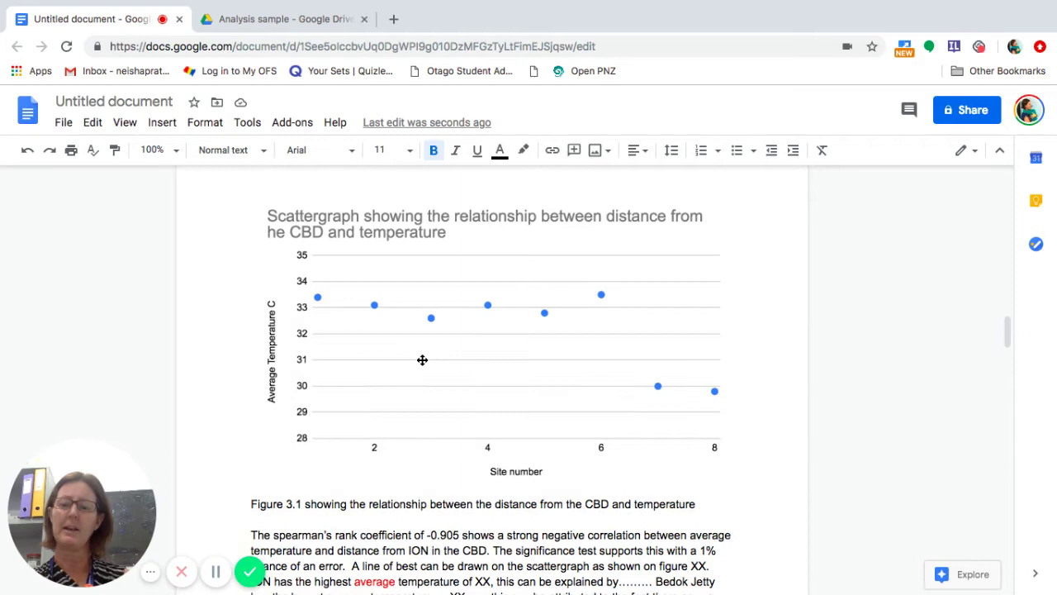
scroll(421, 359, up, 12)
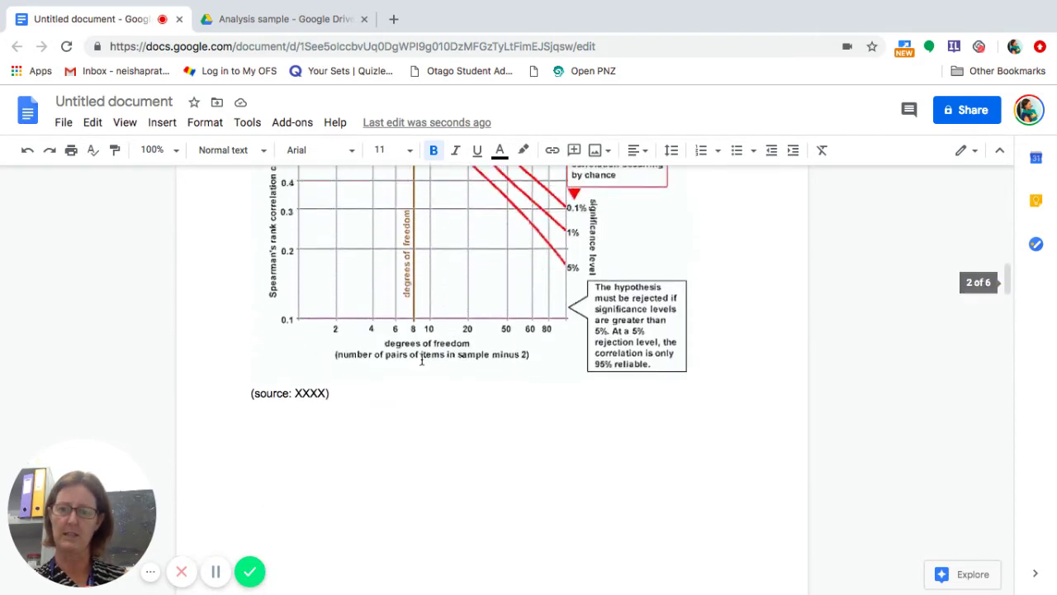
scroll(422, 360, up, 1)
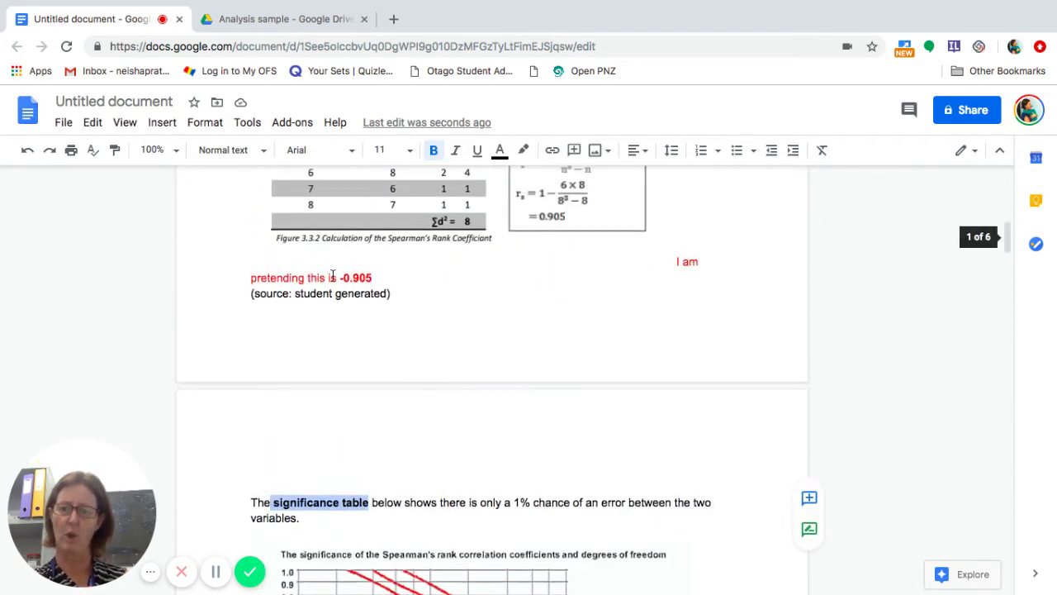
scroll(465, 297, down, 3)
scroll(466, 299, down, 10)
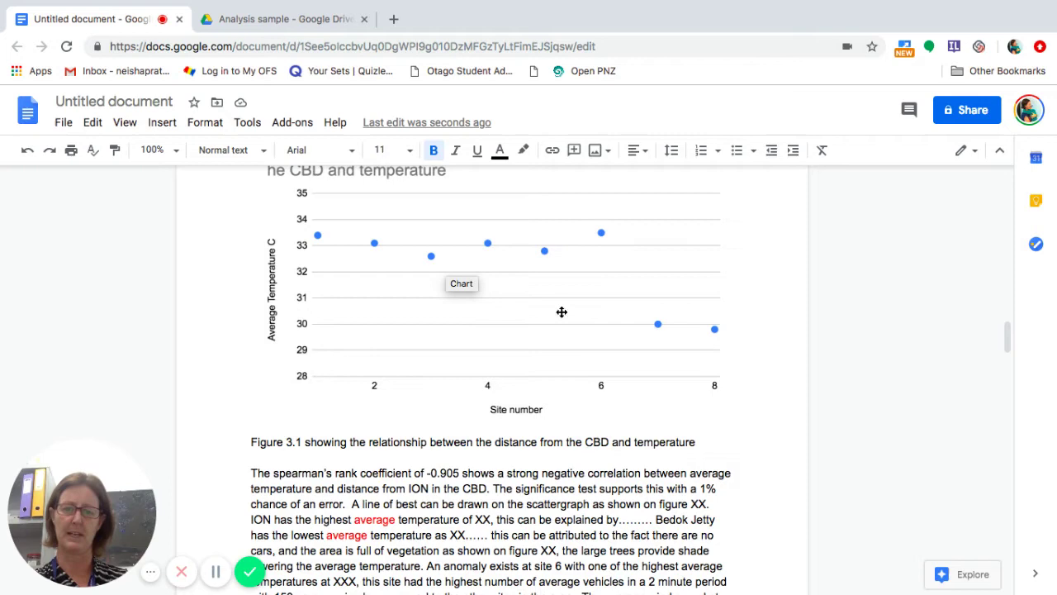
scroll(528, 393, down, 8)
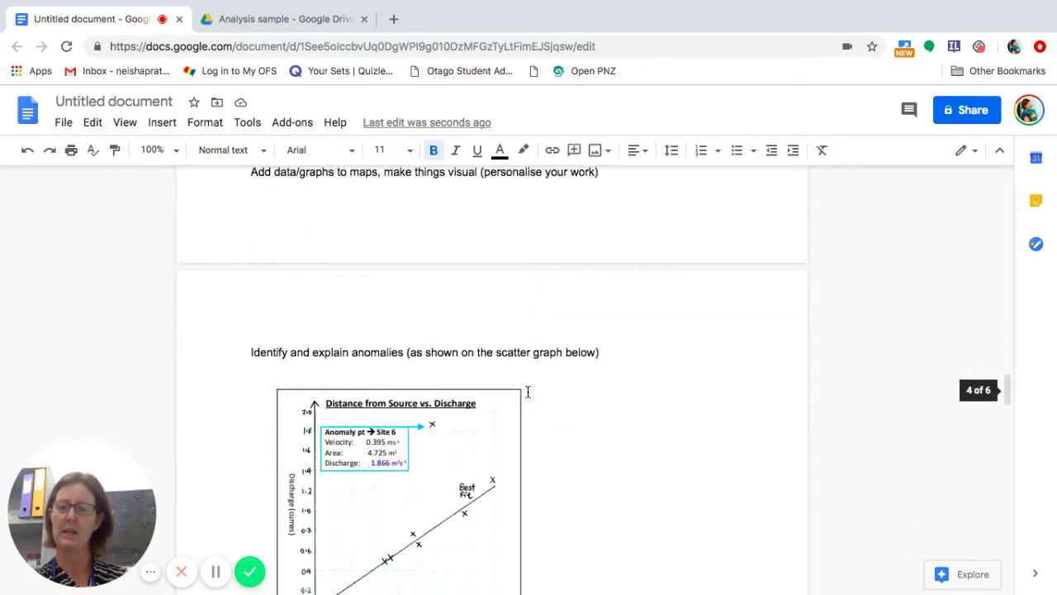
Step: Scroll back up to the Figure 3.1 caption and the -0.905 correlation write-up
scroll(527, 392, down, 2)
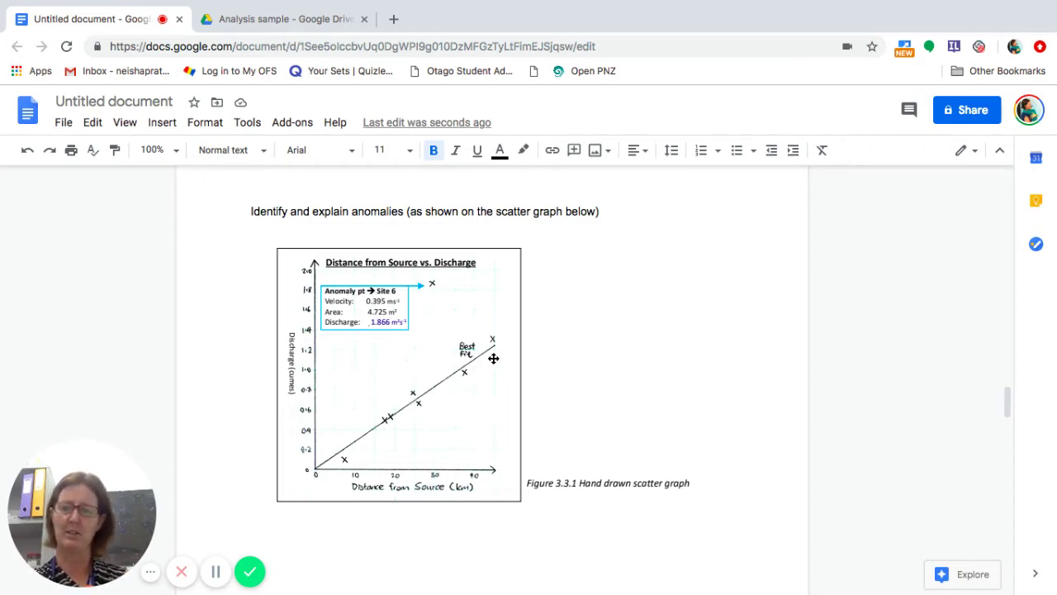
scroll(493, 358, up, 10)
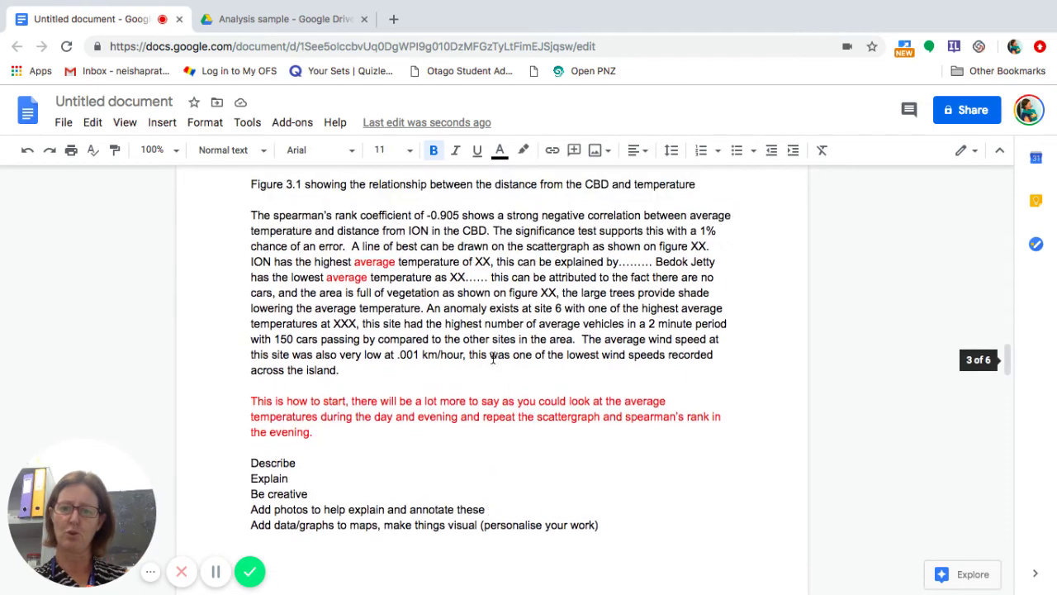
scroll(493, 358, up, 1)
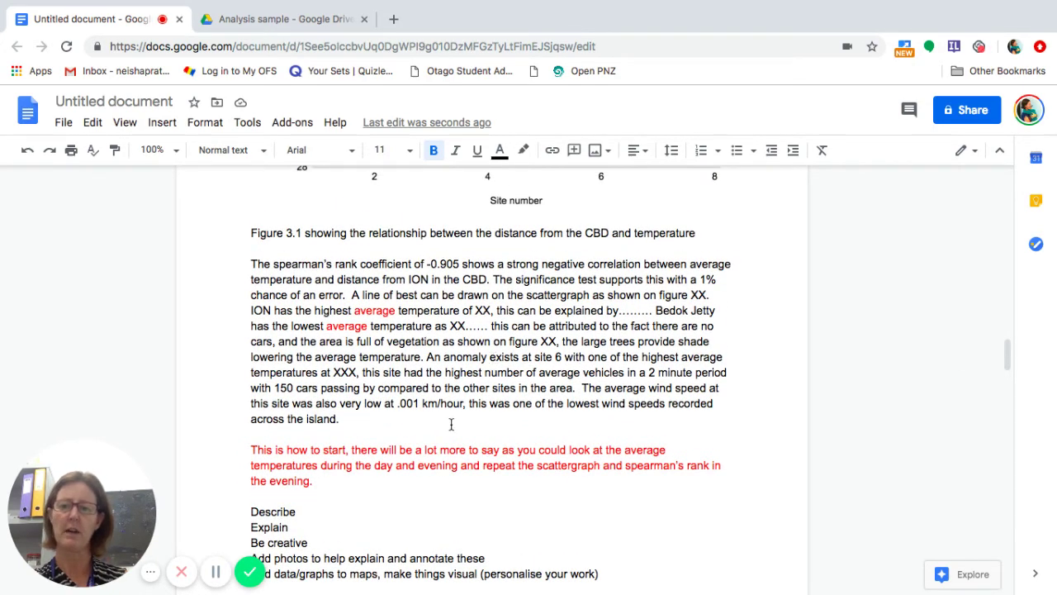
scroll(451, 424, up, 1)
scroll(451, 424, down, 1)
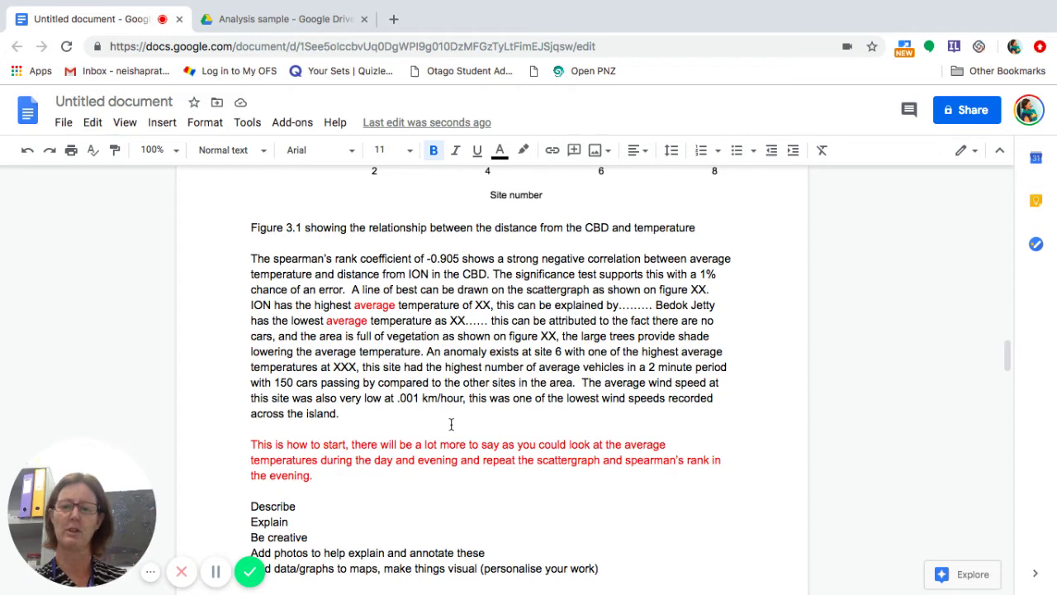
scroll(450, 423, down, 1)
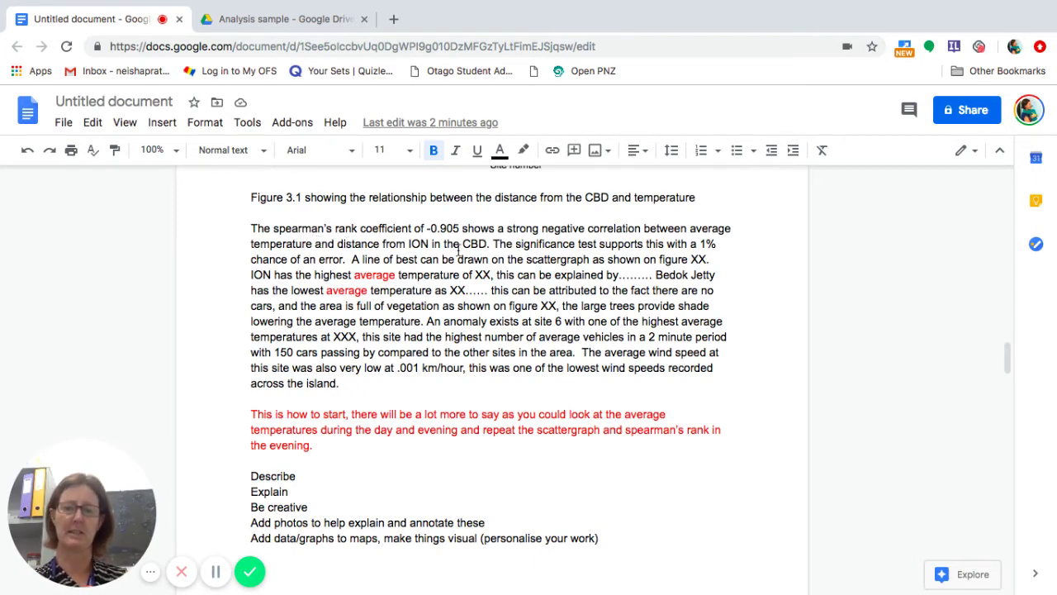
scroll(559, 339, down, 1)
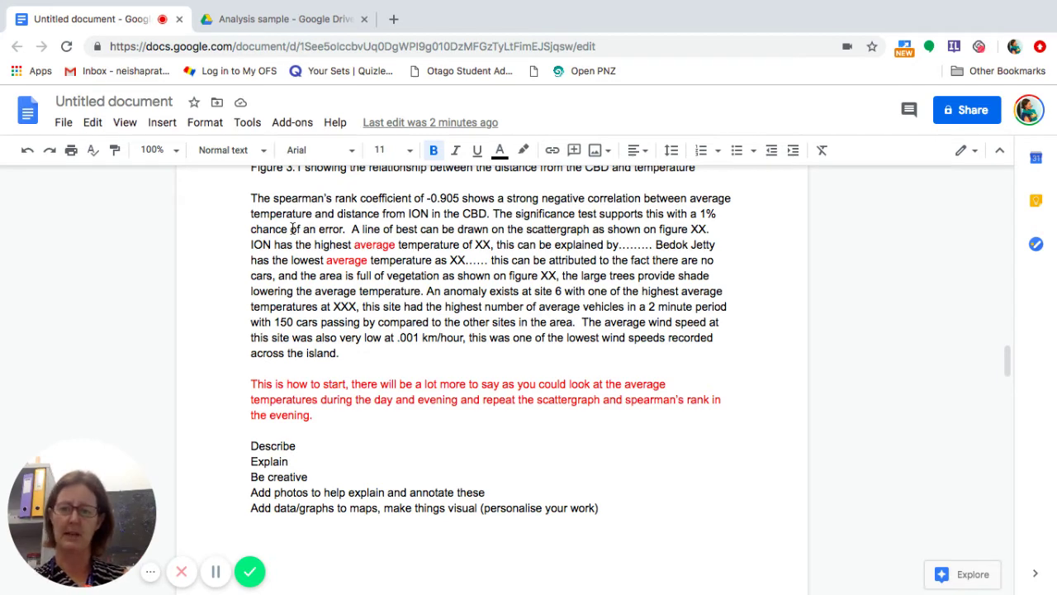
scroll(391, 235, down, 1)
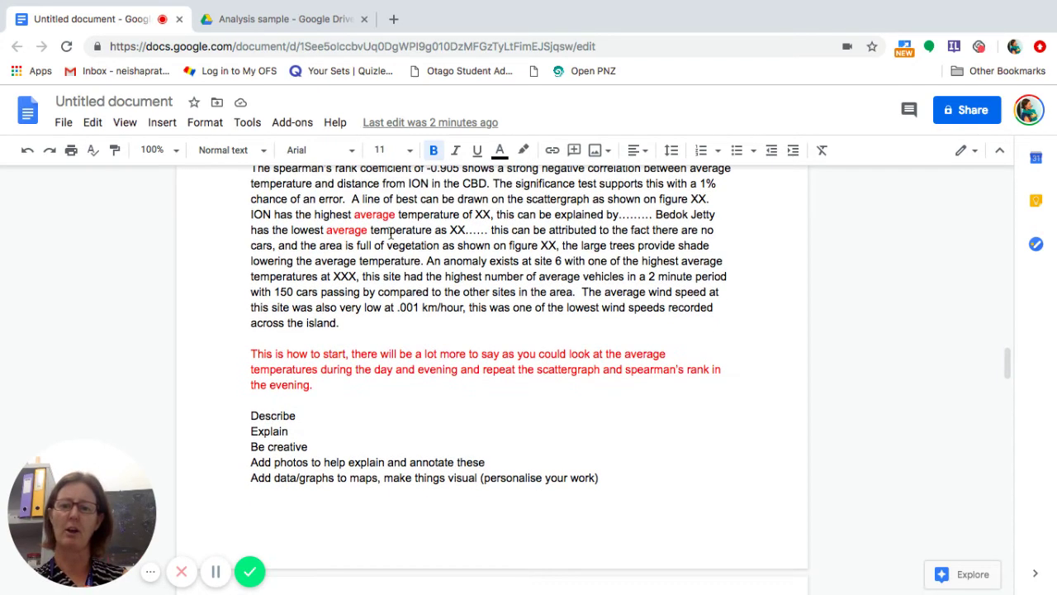
scroll(391, 235, up, 1)
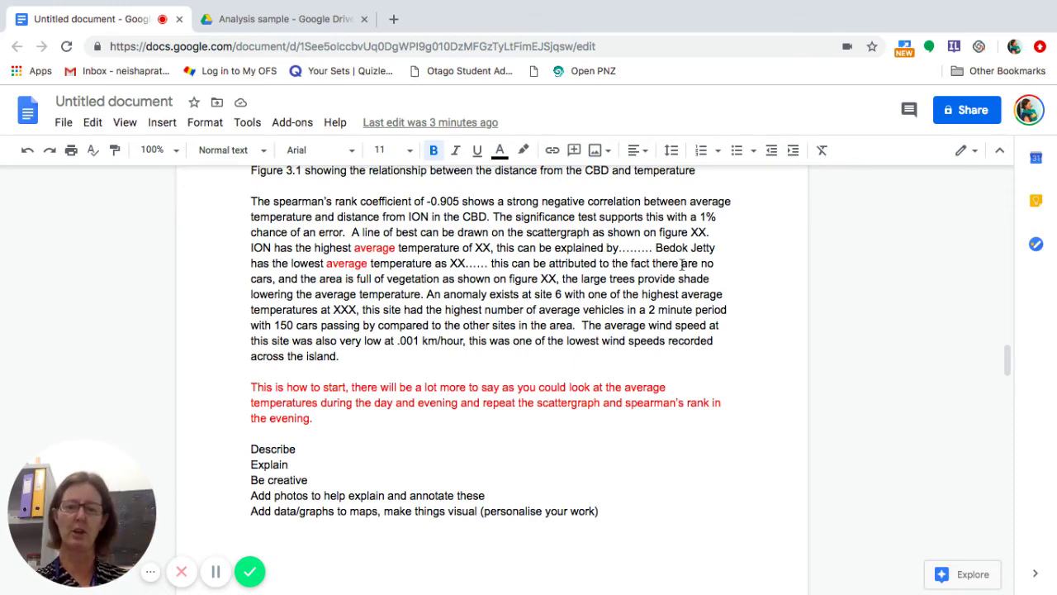
scroll(682, 265, down, 1)
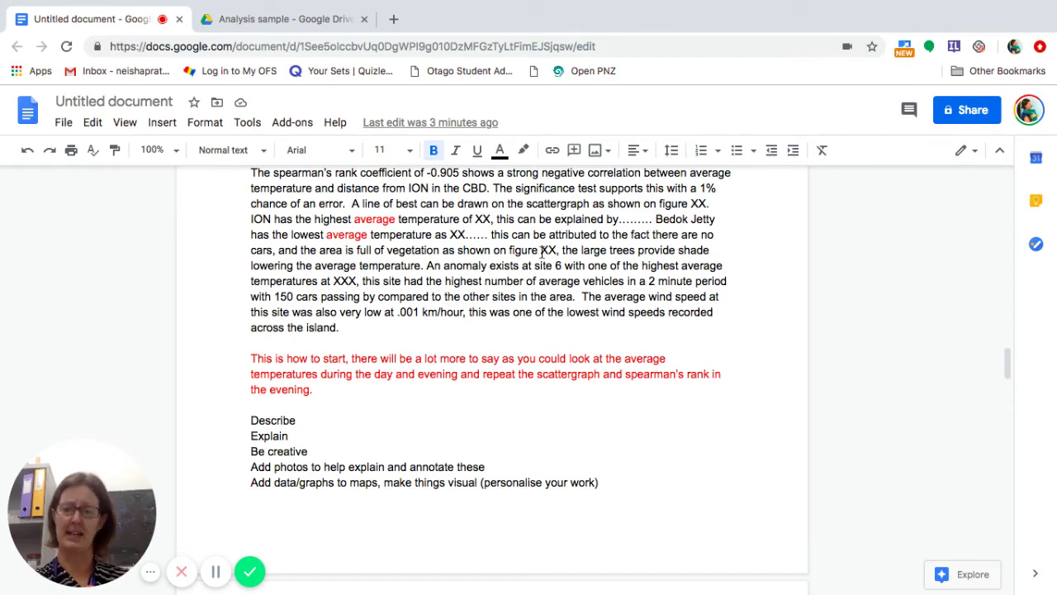
scroll(542, 251, down, 20)
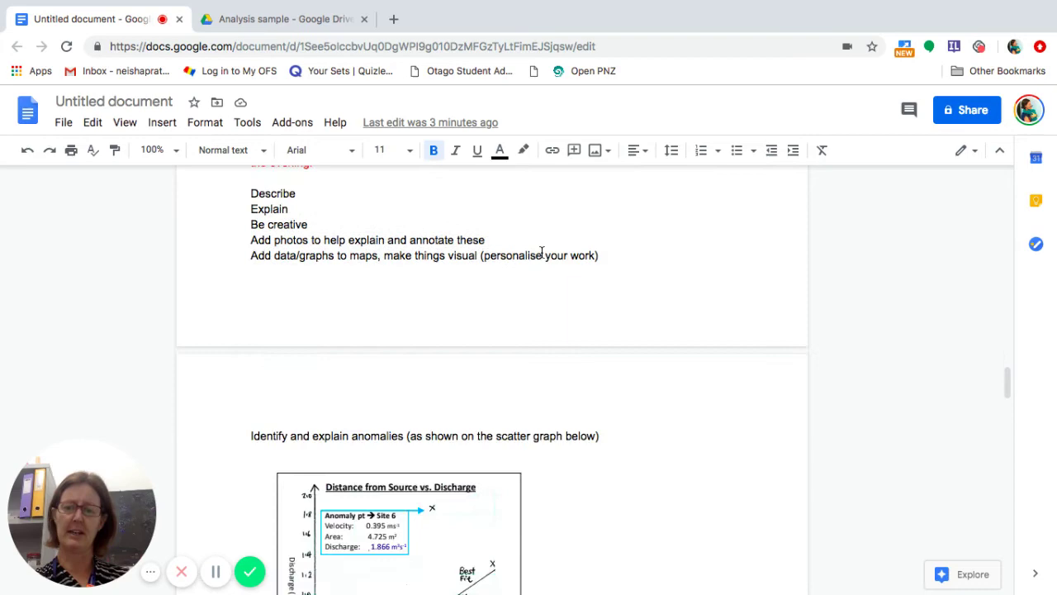
scroll(541, 252, down, 2)
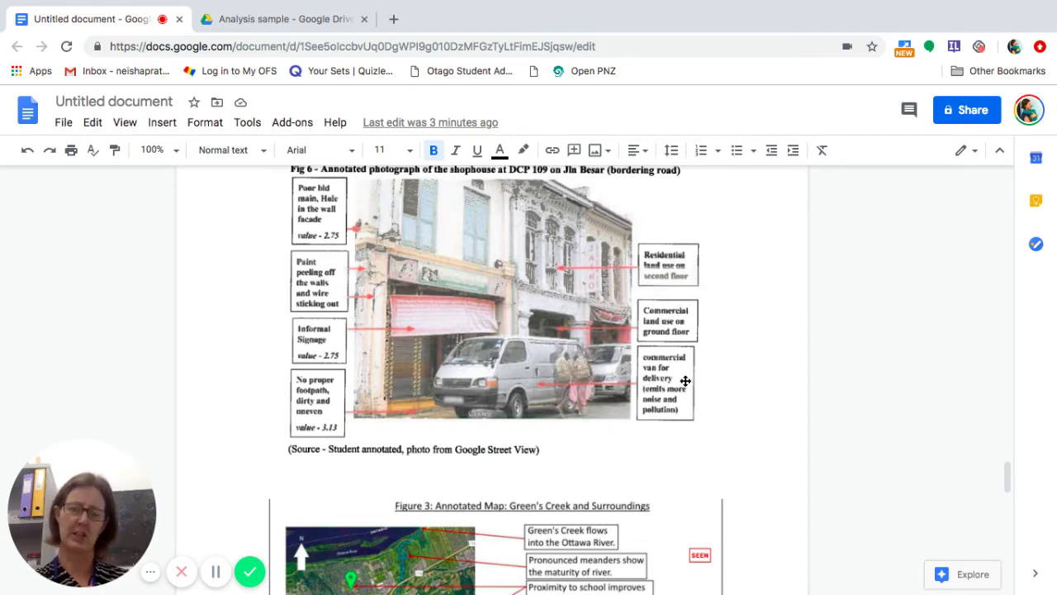
scroll(424, 318, up, 10)
scroll(424, 319, up, 15)
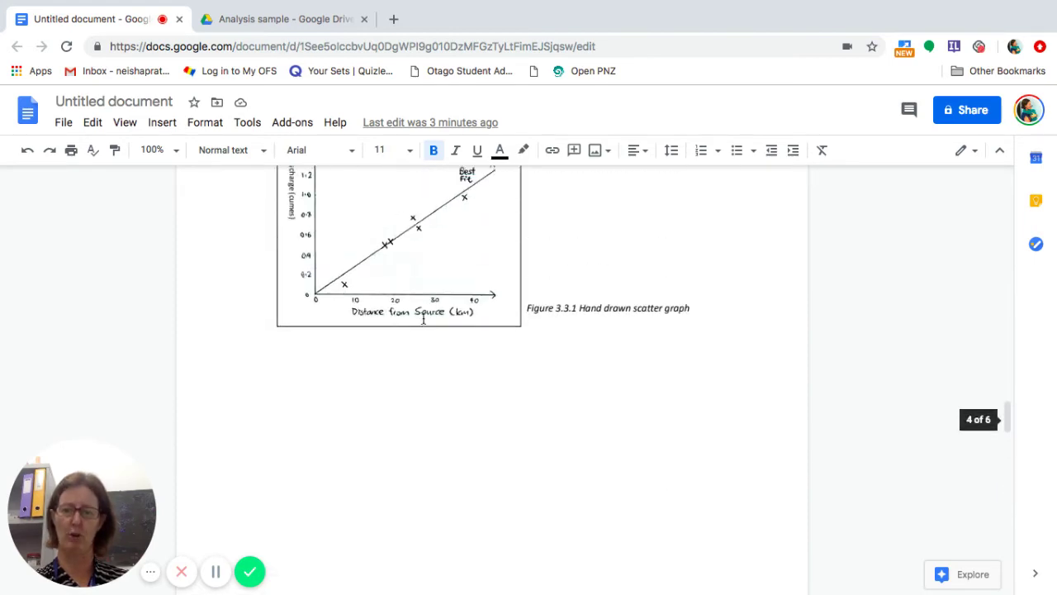
scroll(424, 319, up, 3)
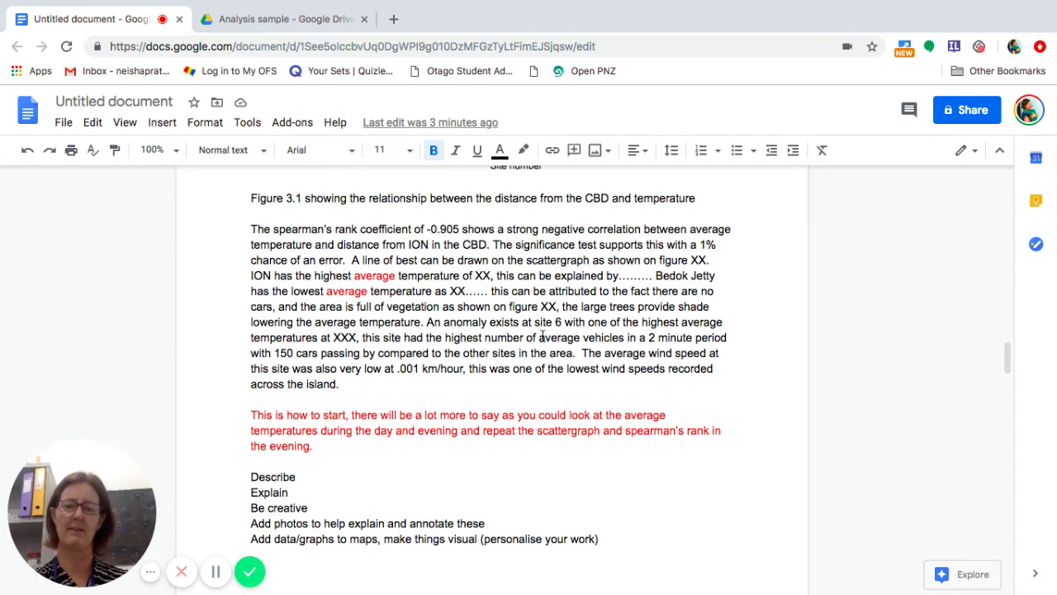
drag(550, 337, 326, 354)
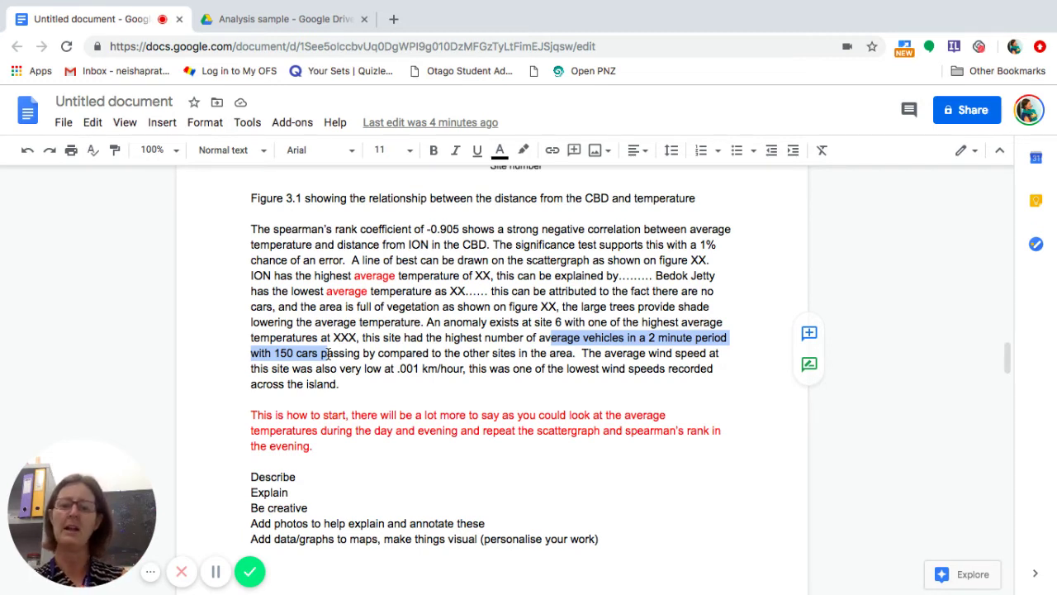
click(612, 351)
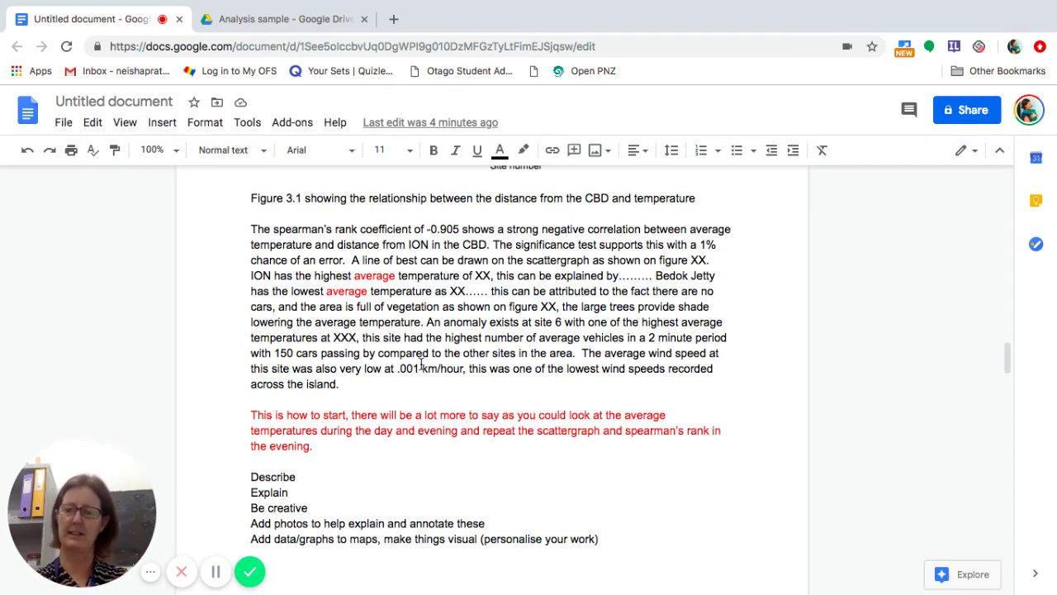
scroll(300, 405, down, 2)
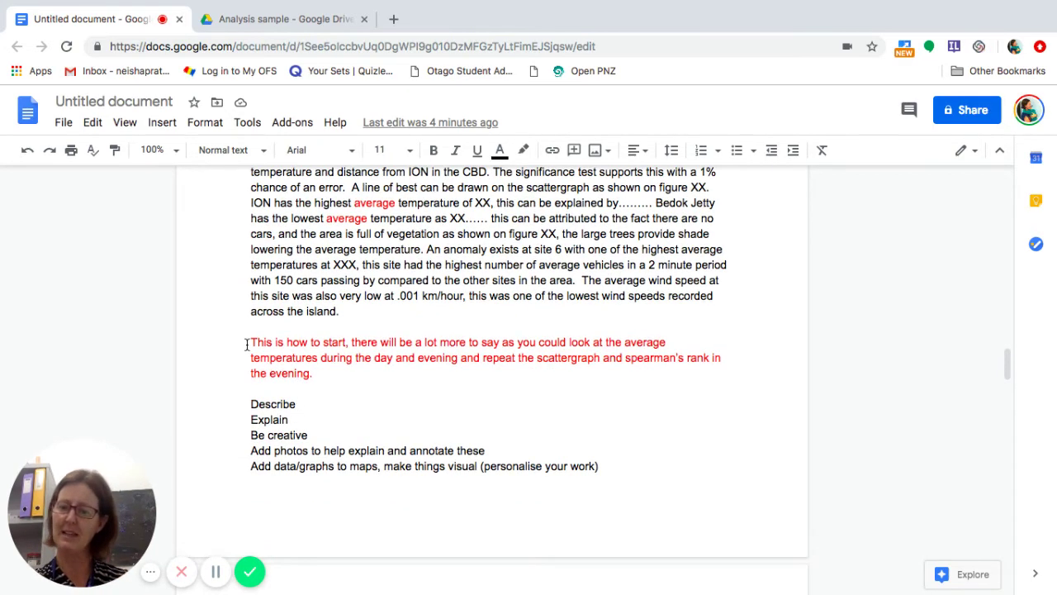
drag(250, 340, 335, 384)
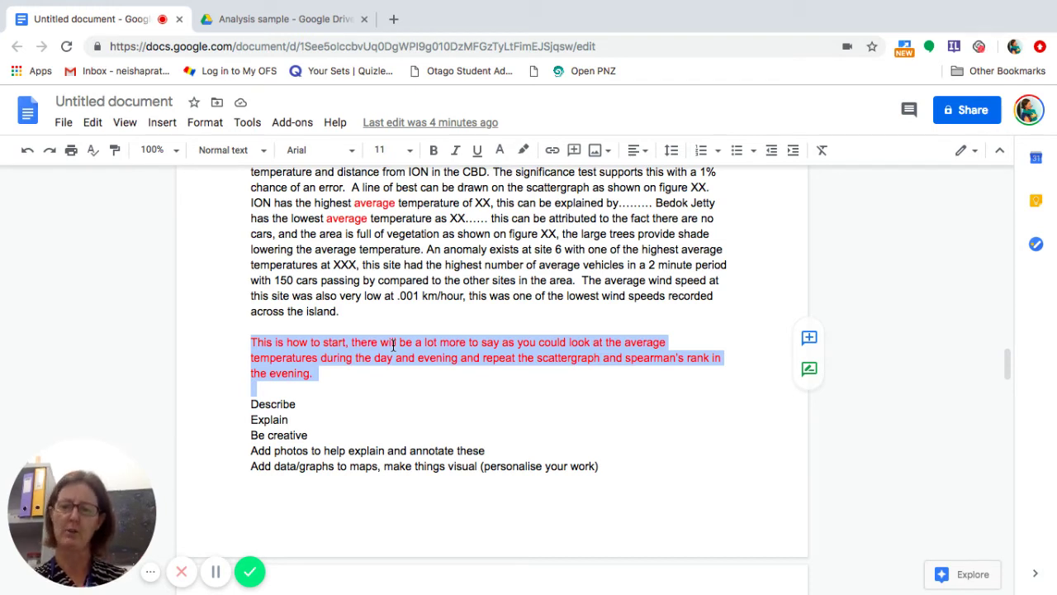
click(396, 357)
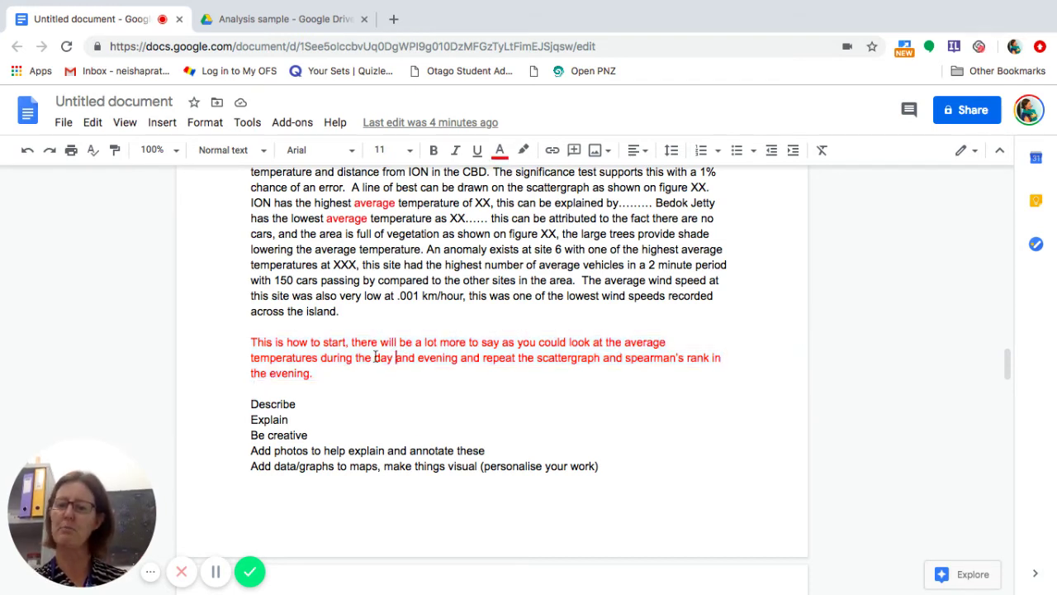
drag(251, 356, 394, 358)
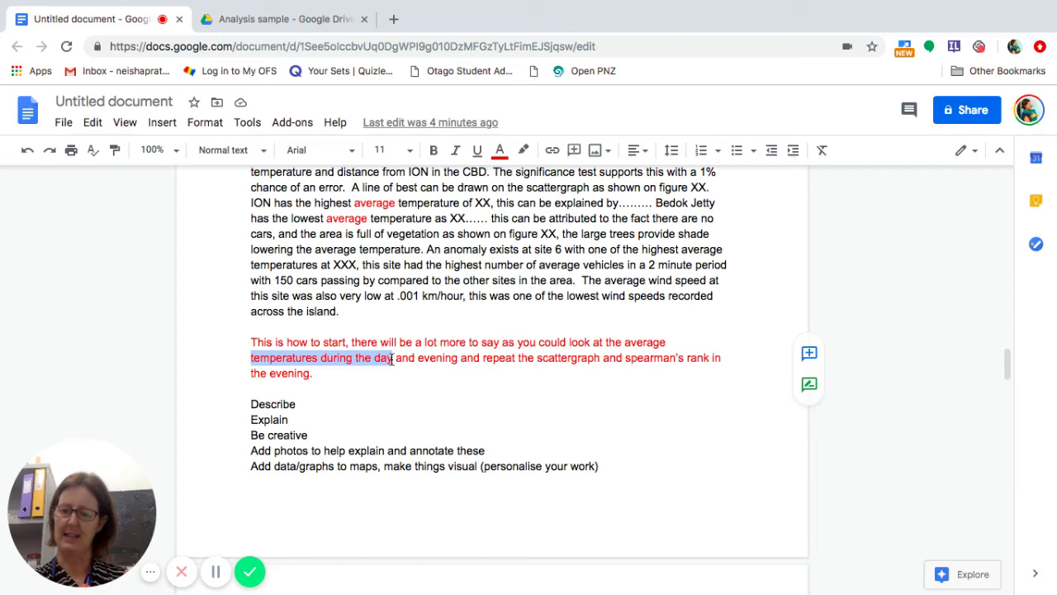
scroll(237, 392, down, 1)
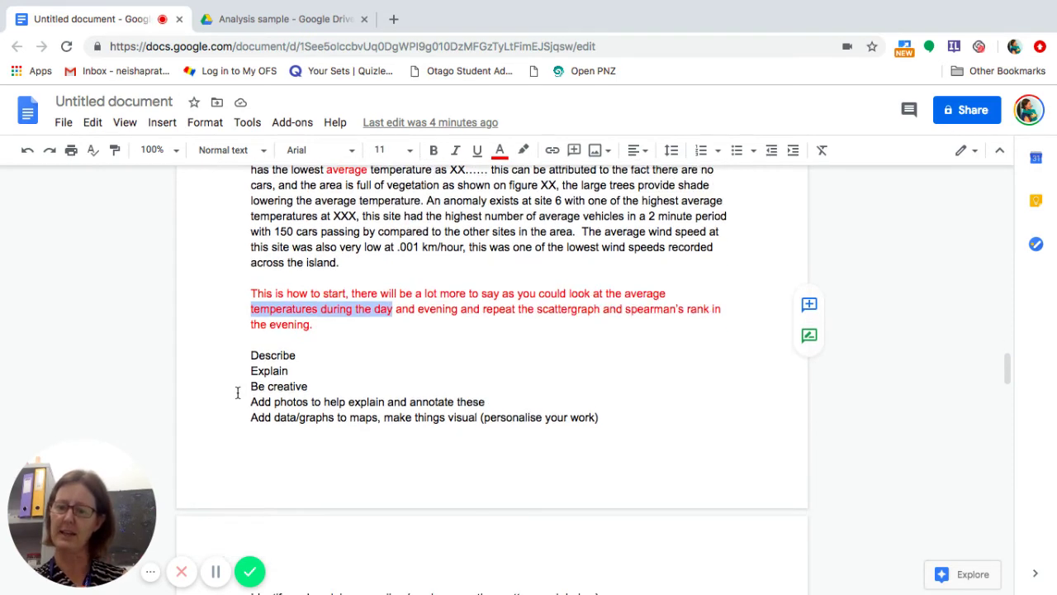
drag(250, 354, 292, 370)
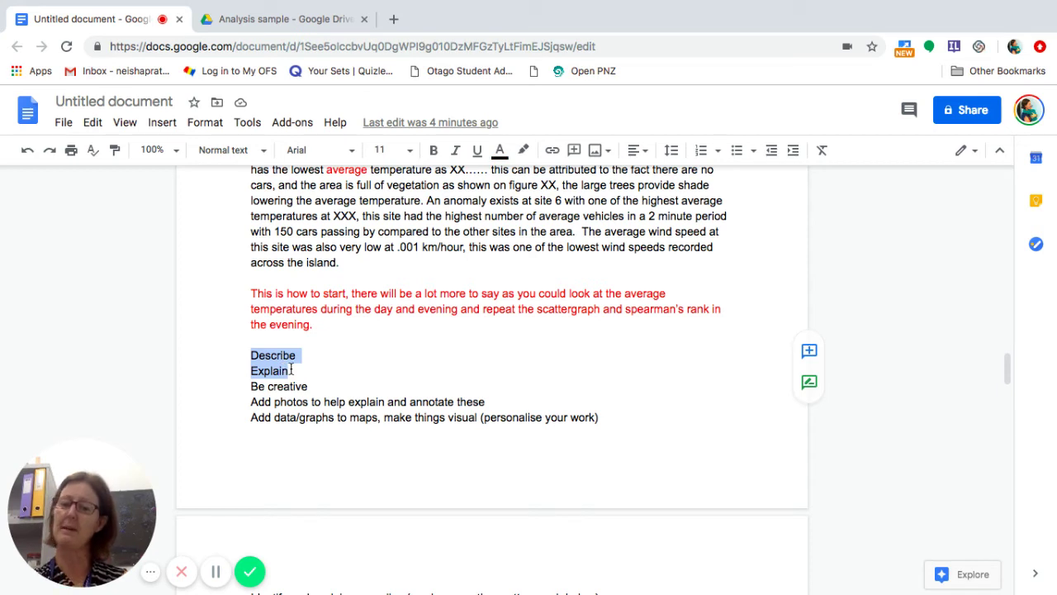
click(251, 386)
drag(251, 385, 309, 386)
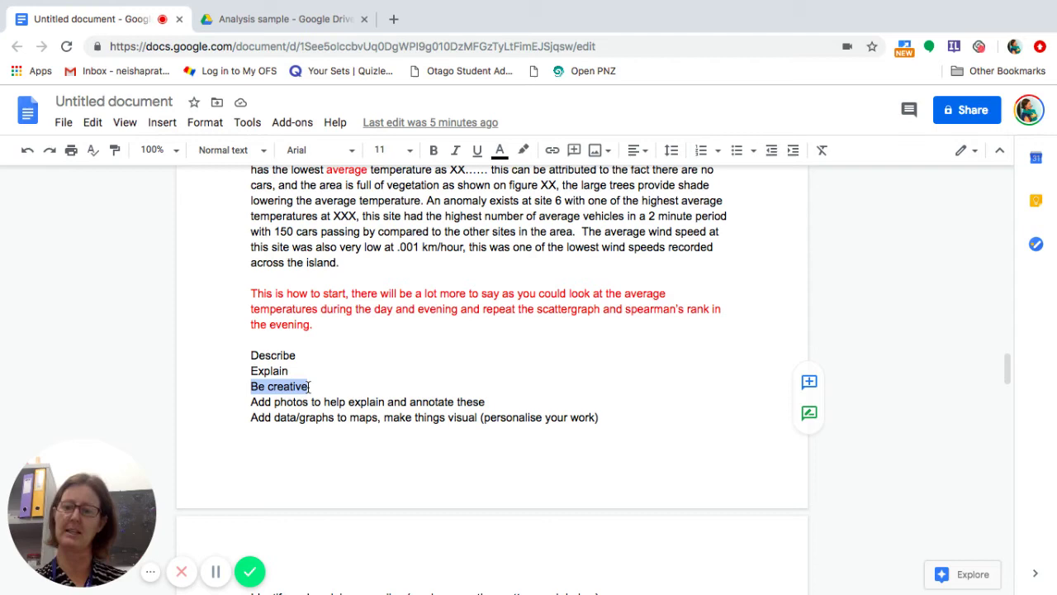
scroll(309, 386, down, 15)
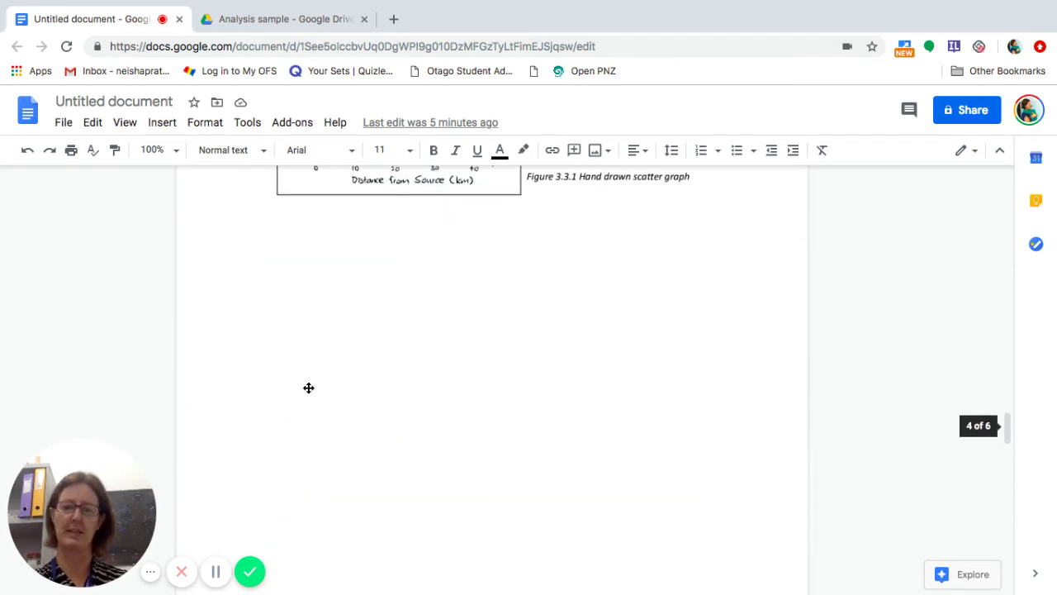
scroll(309, 388, down, 15)
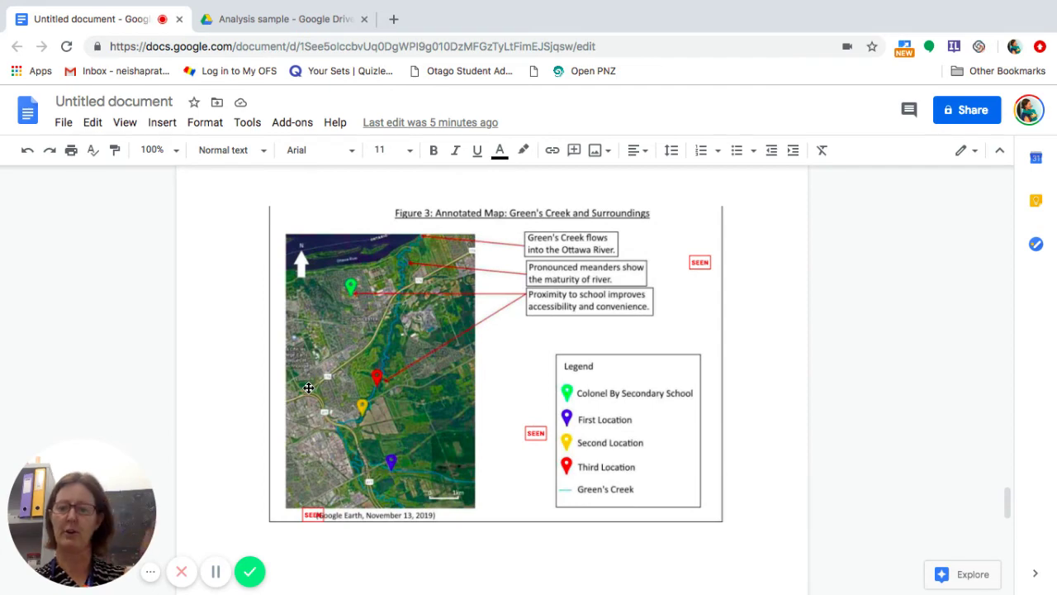
scroll(308, 387, down, 15)
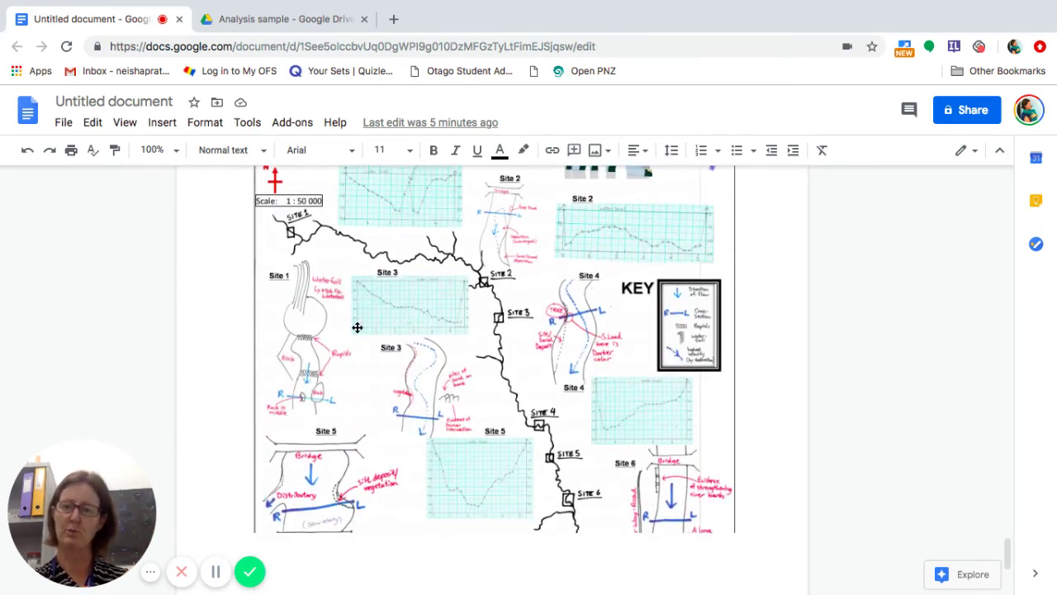
scroll(357, 327, up, 1)
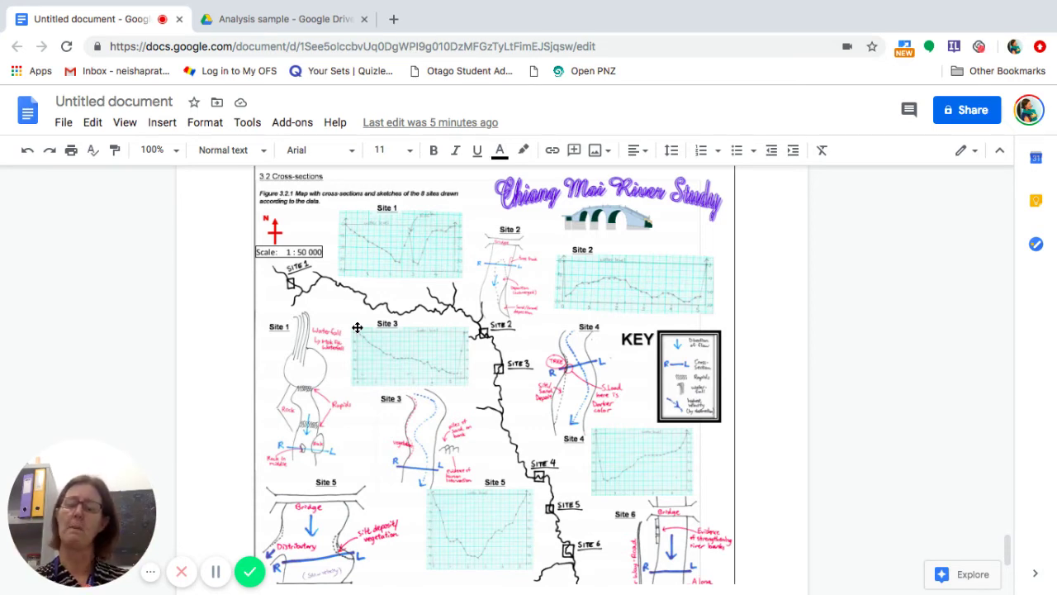
scroll(356, 327, up, 15)
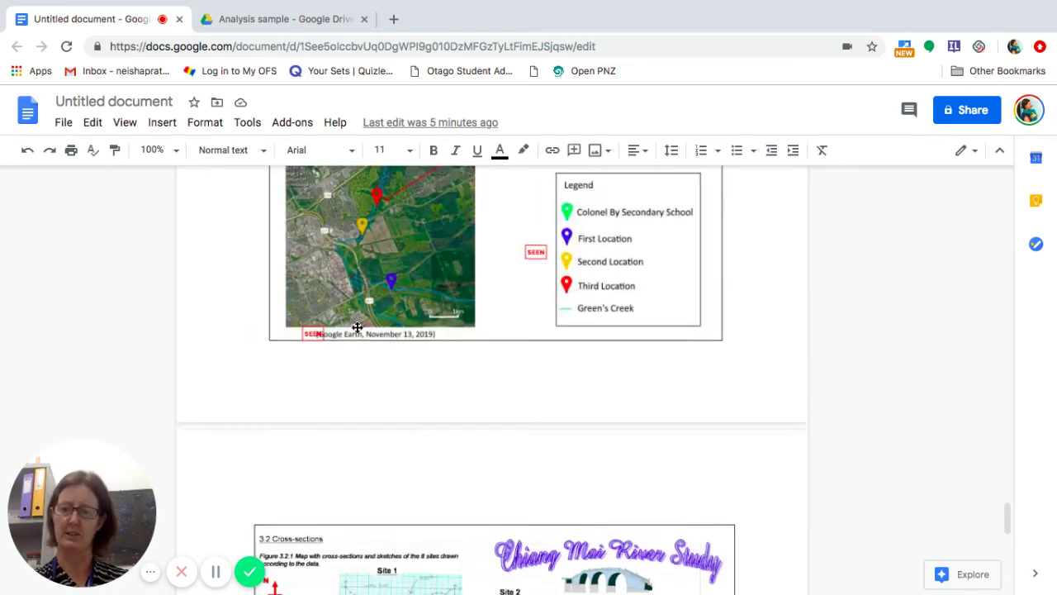
scroll(357, 327, up, 12)
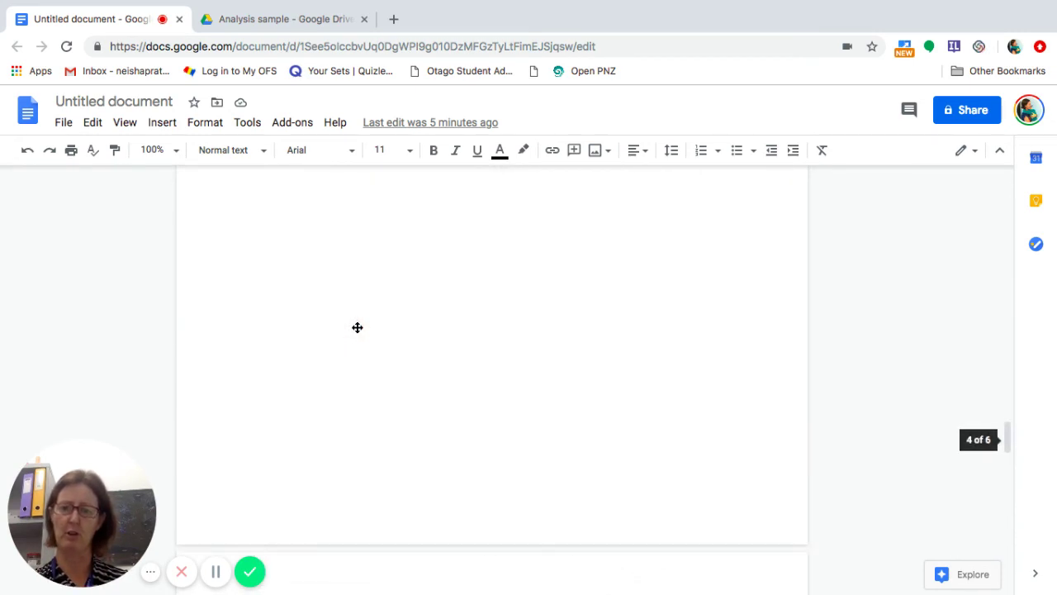
scroll(357, 327, up, 10)
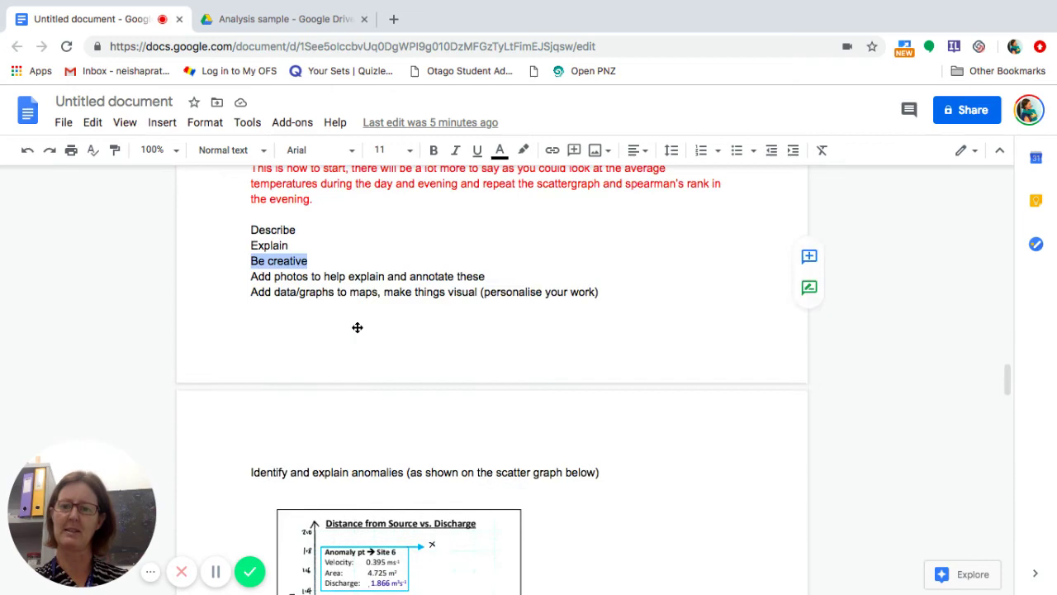
scroll(261, 327, down, 3)
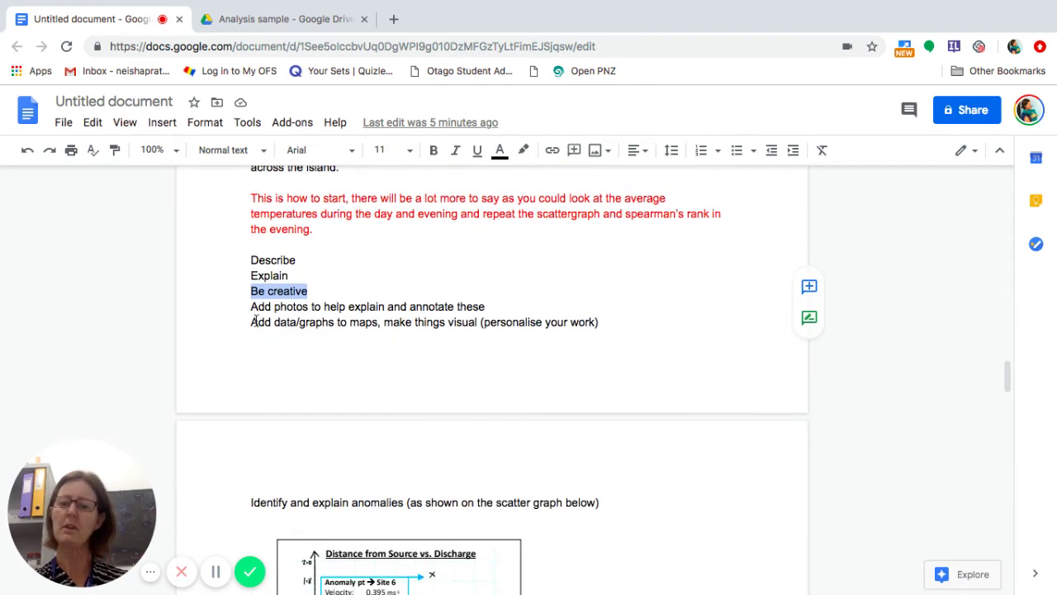
click(253, 306)
drag(265, 307, 487, 306)
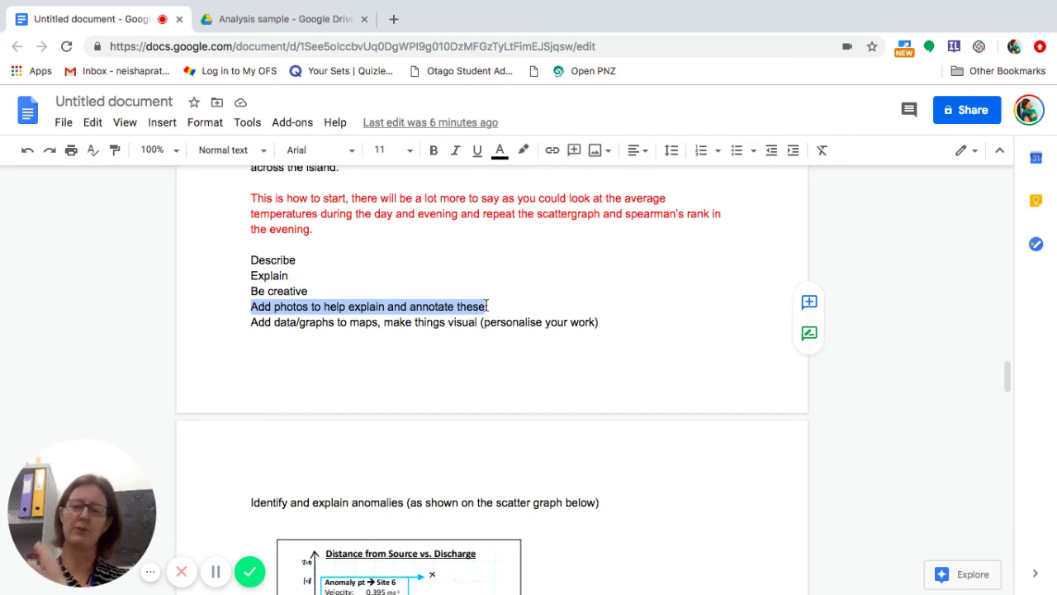
scroll(488, 305, down, 3)
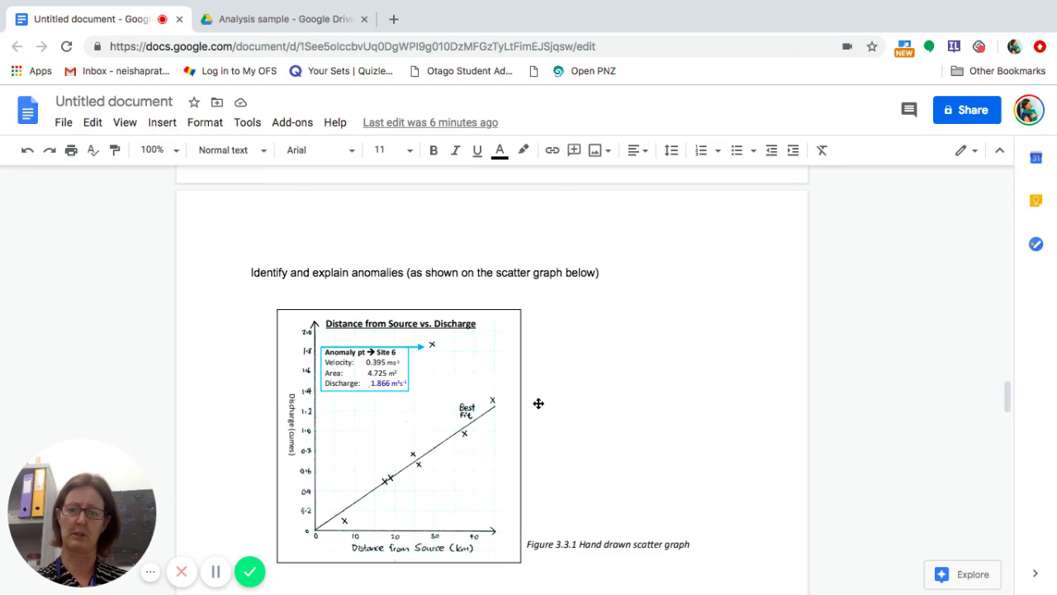
scroll(299, 419, up, 4)
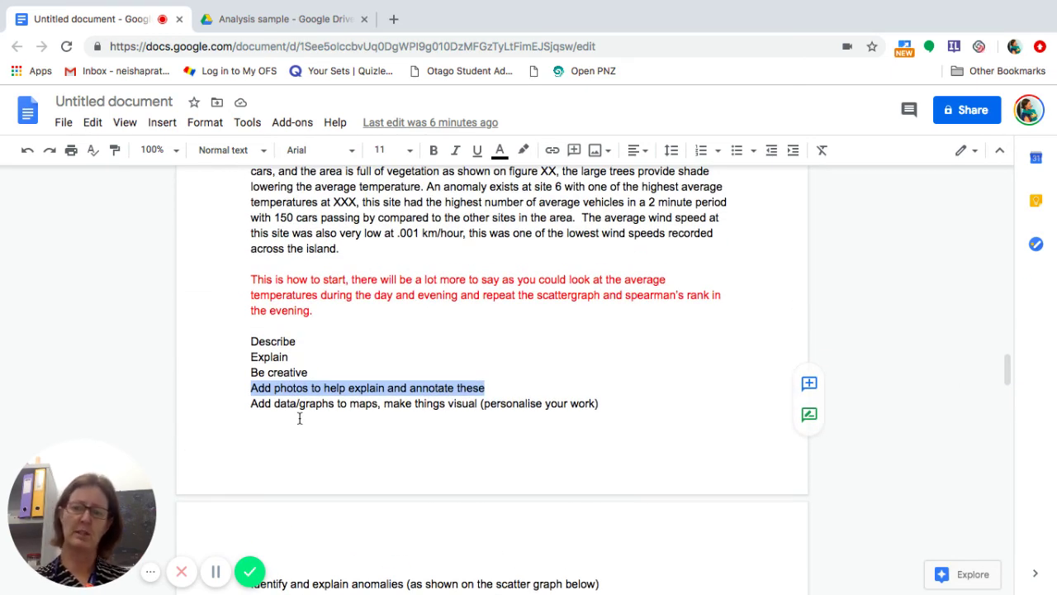
scroll(299, 417, down, 2)
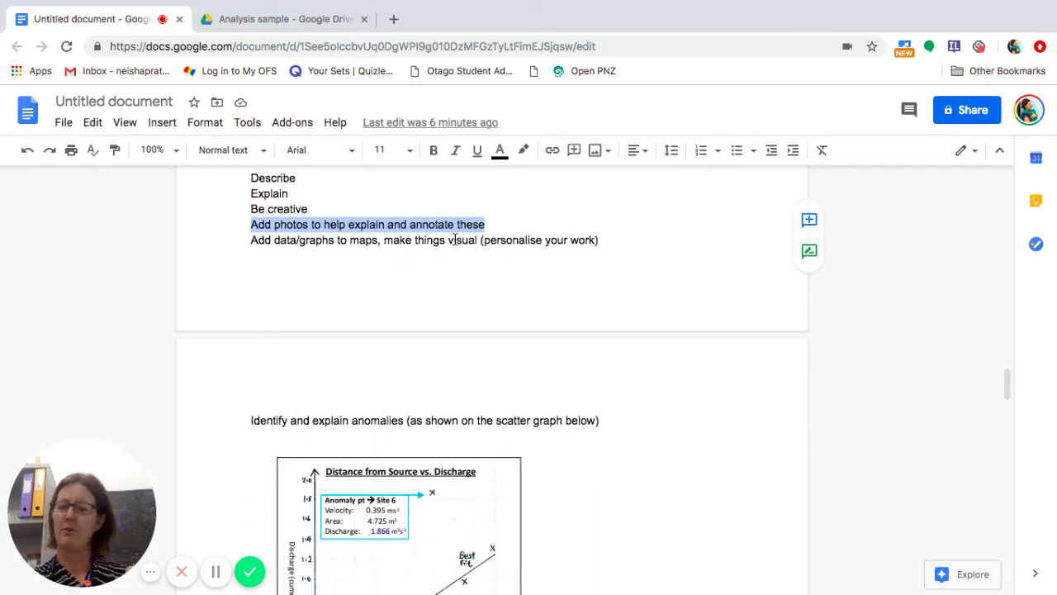
click(518, 239)
scroll(516, 240, down, 2)
scroll(516, 241, down, 10)
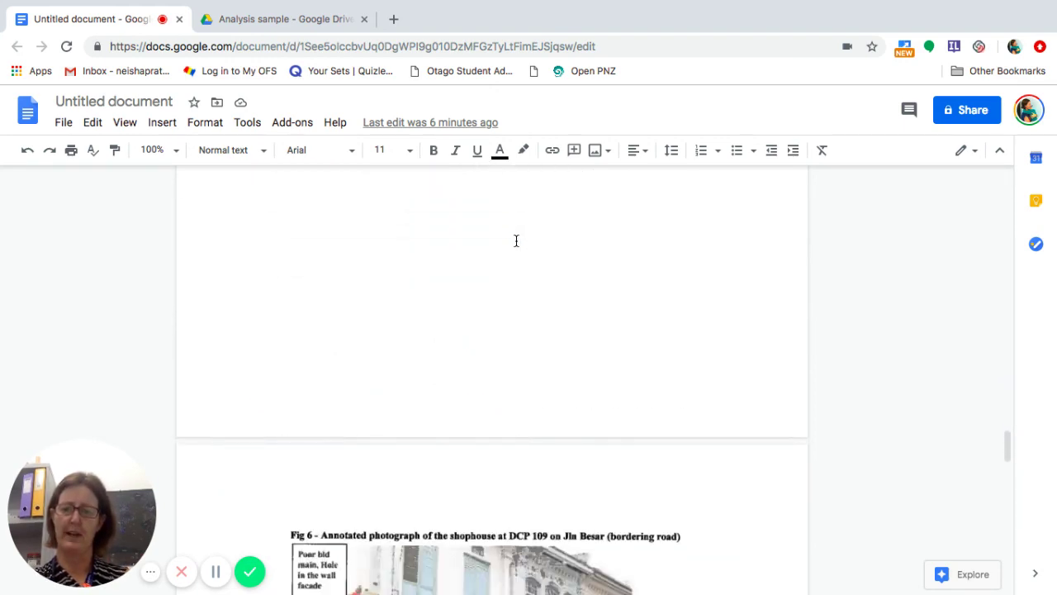
scroll(516, 241, down, 8)
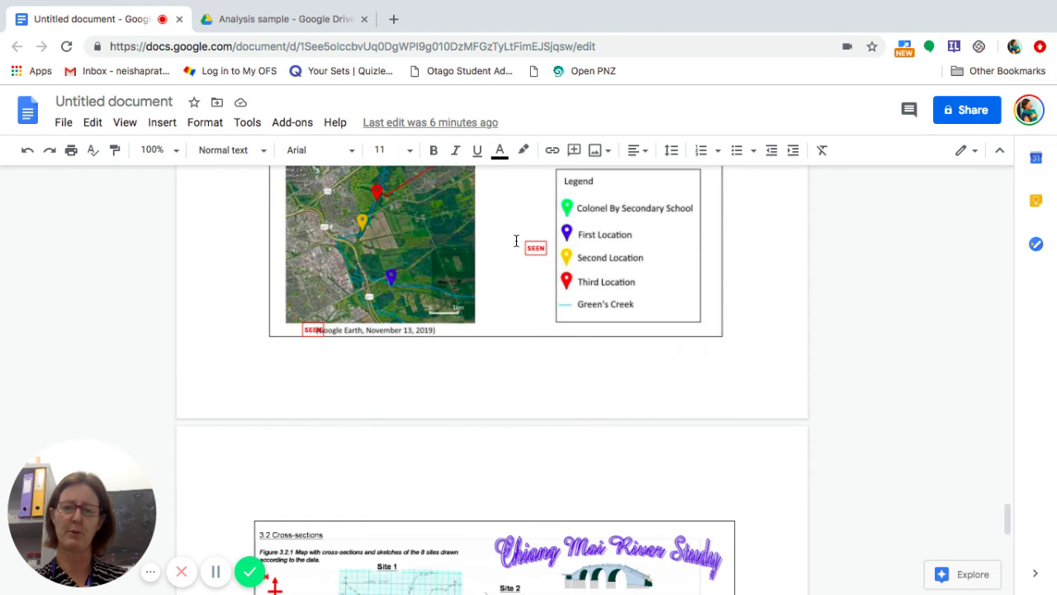
scroll(516, 239, up, 4)
scroll(515, 239, up, 15)
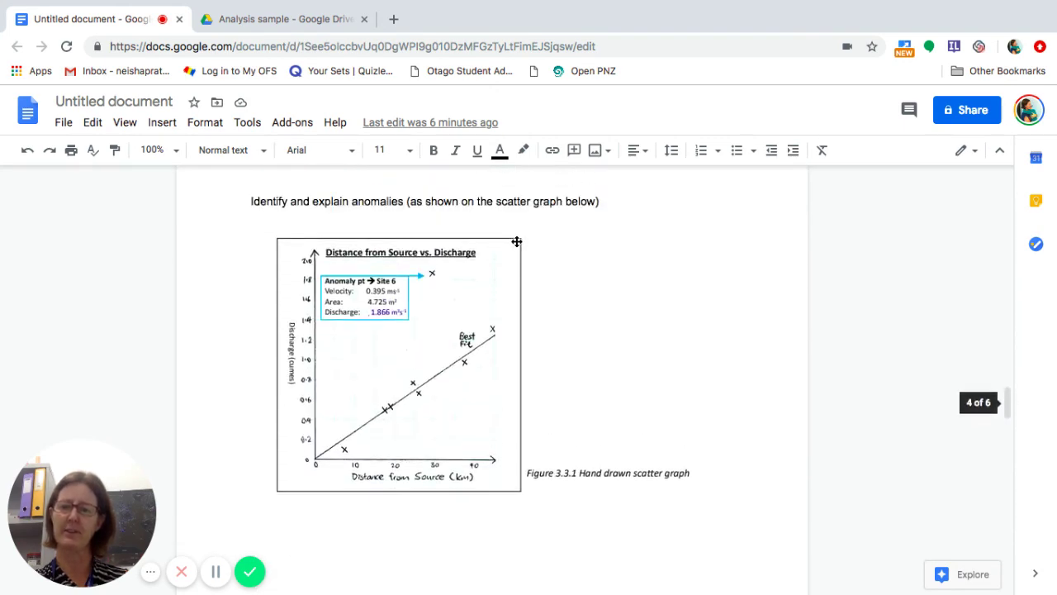
scroll(516, 241, up, 2)
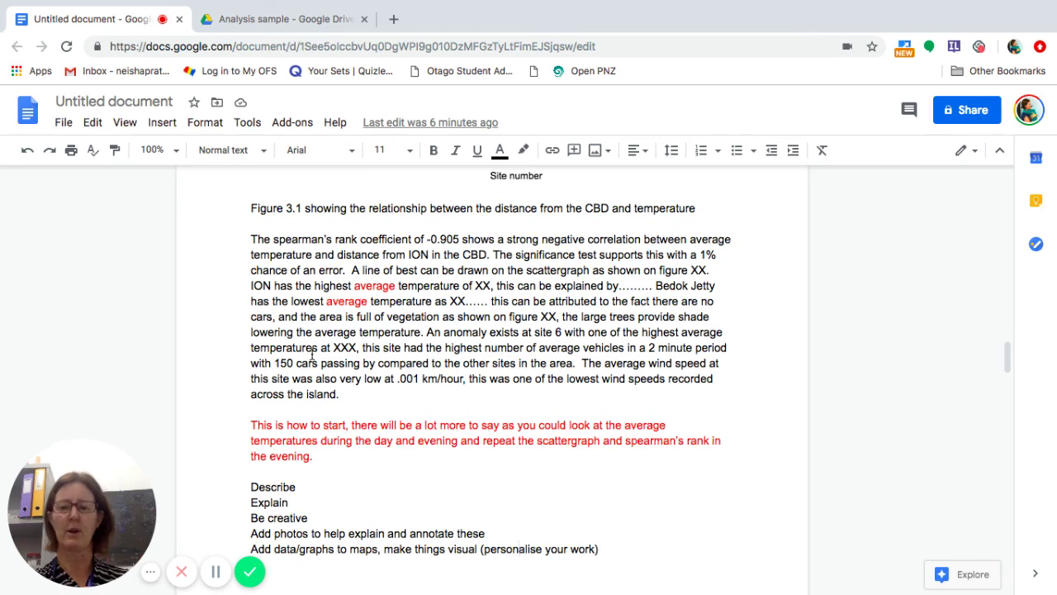
scroll(466, 363, up, 2)
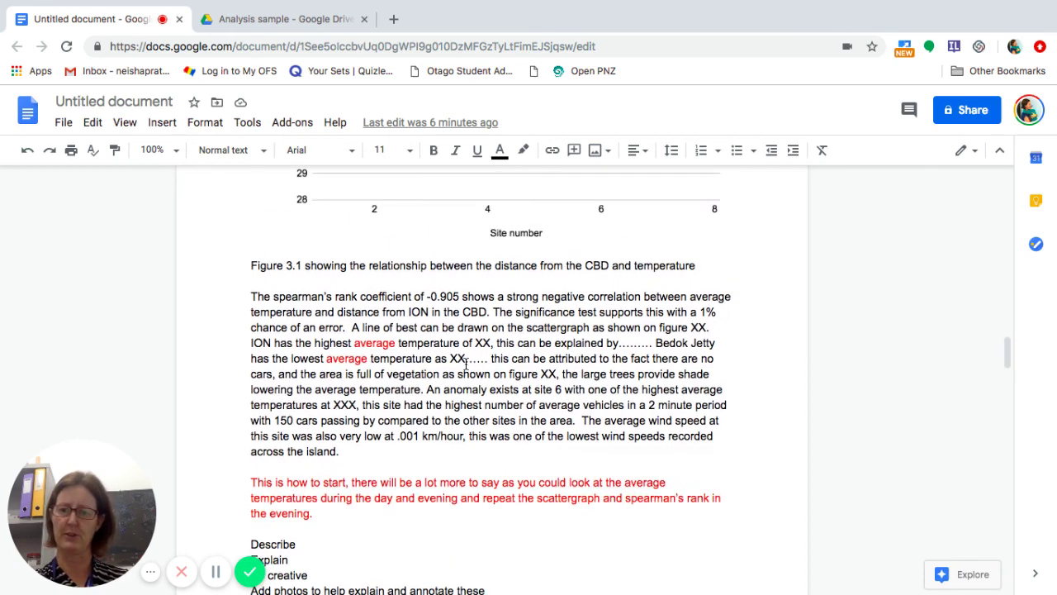
scroll(466, 364, down, 1)
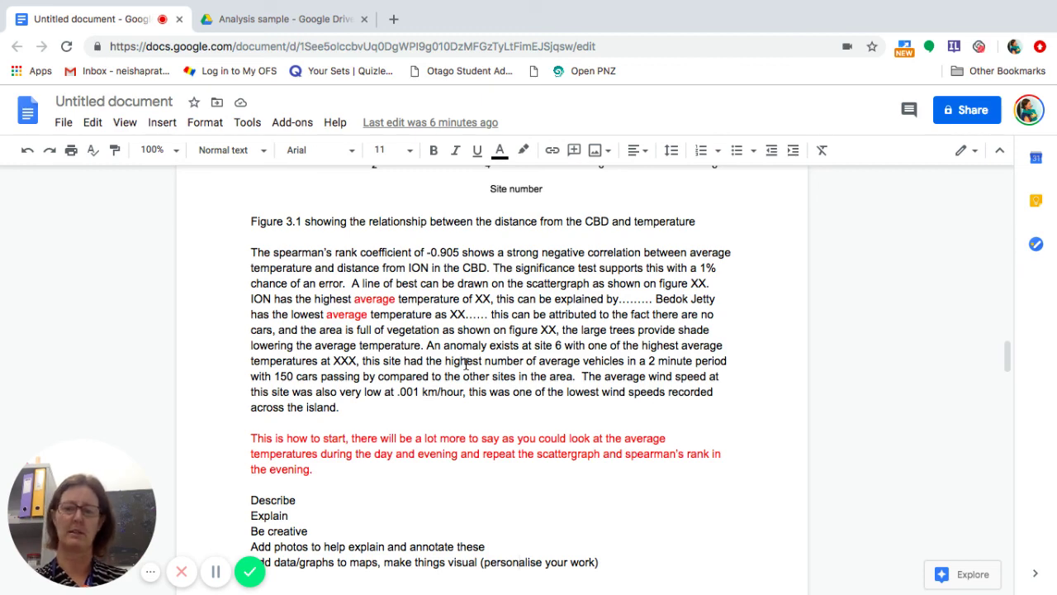
scroll(406, 286, up, 5)
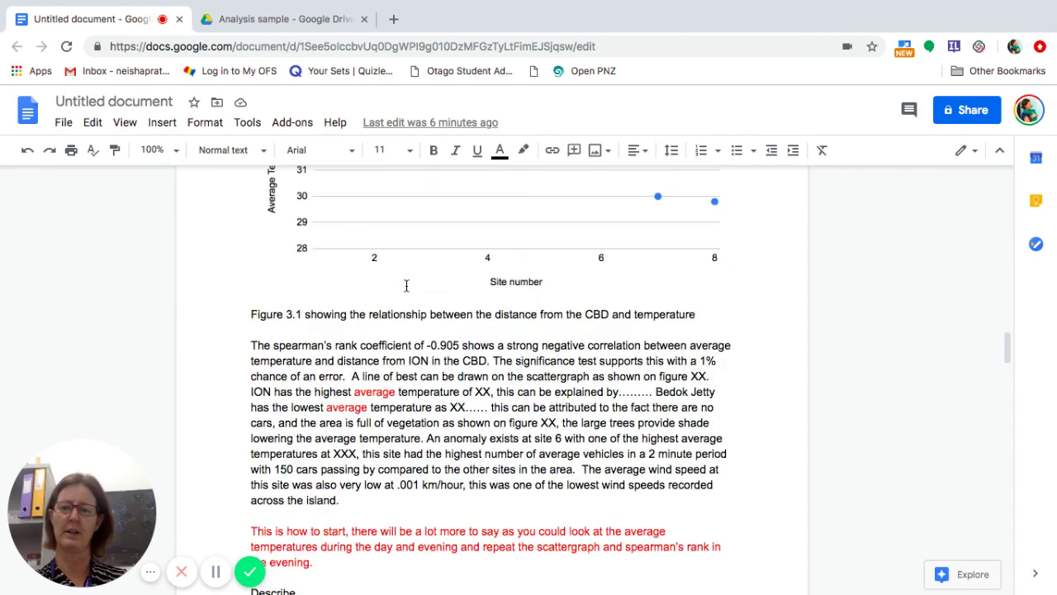
scroll(407, 286, down, 3)
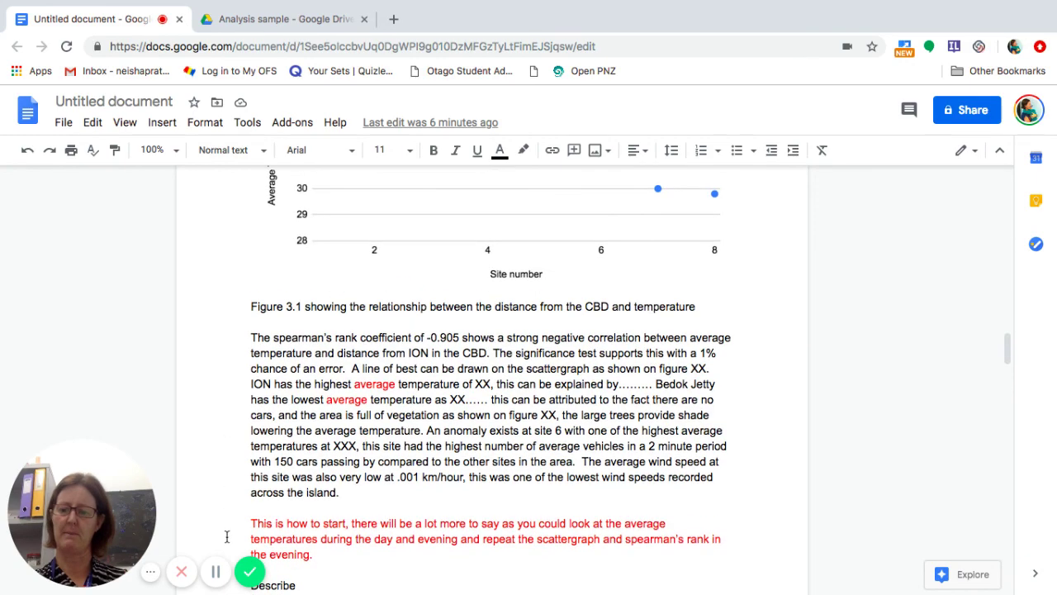